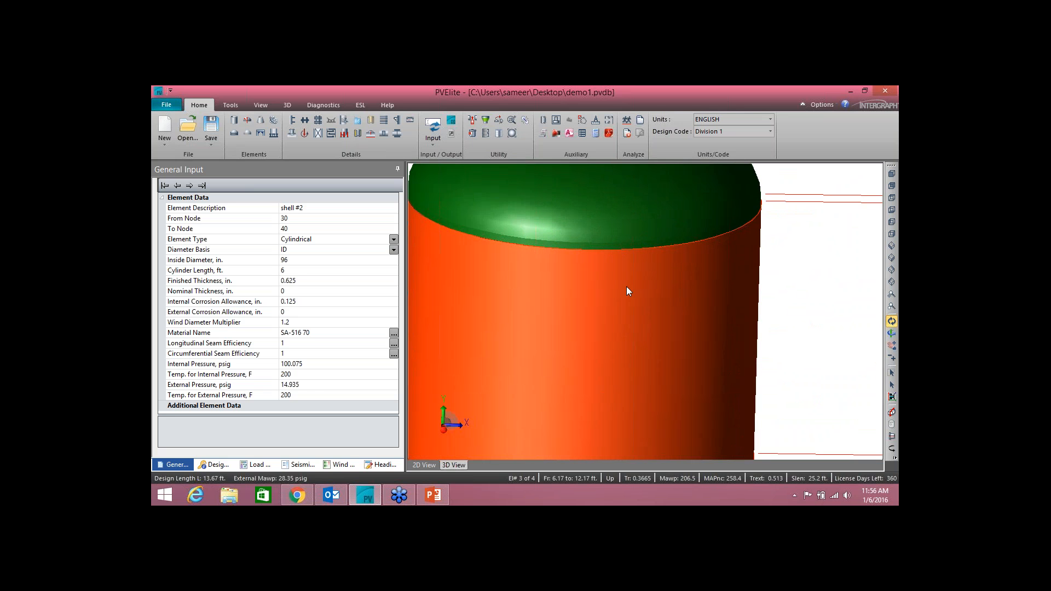
Step: Create a nozzle on shell #1 with the description Noz N1 and a 6 in. diameter
scroll(613, 271, down, 3)
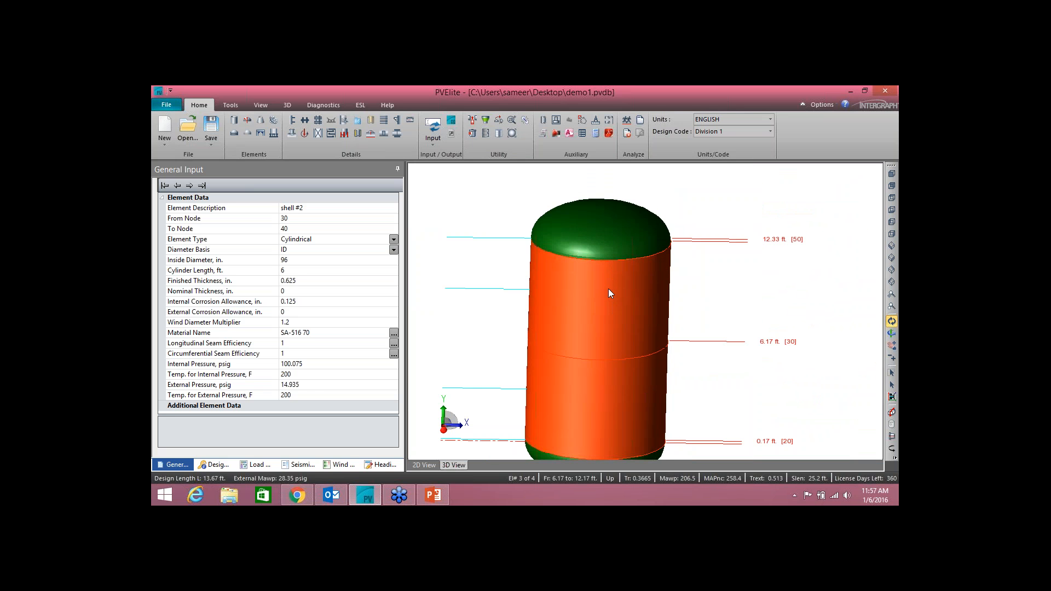
scroll(617, 311, down, 3)
drag(627, 362, 625, 317)
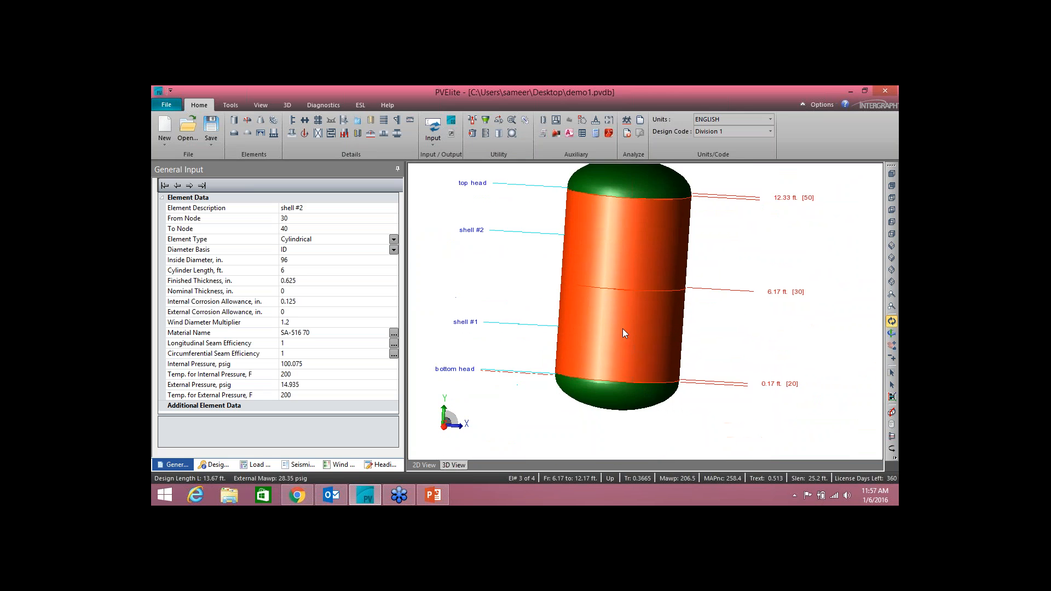
scroll(636, 324, up, 2)
click(624, 338)
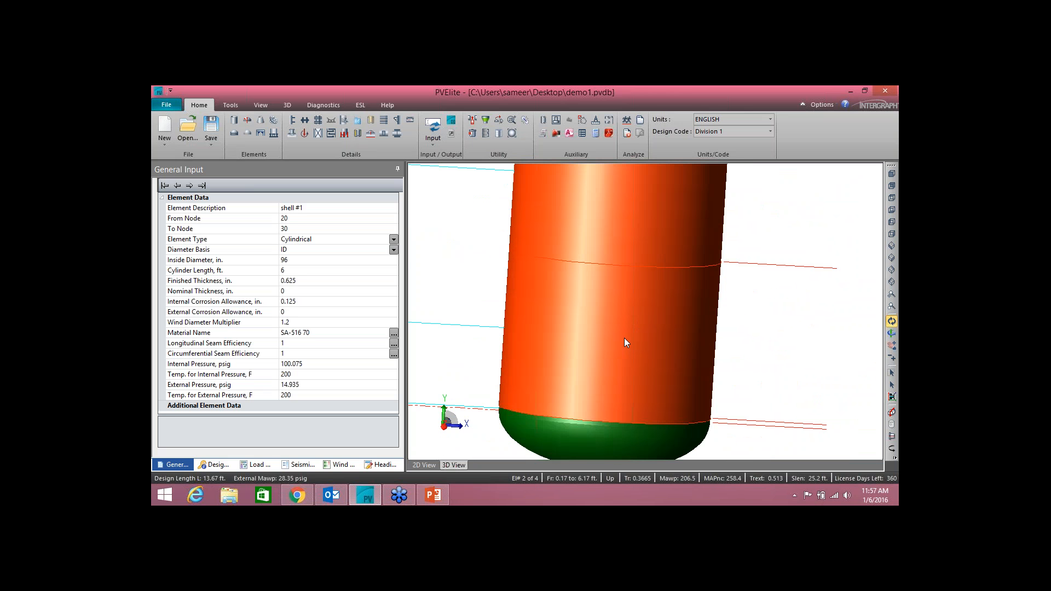
click(294, 134)
click(384, 188)
key(Tab)
click(395, 215)
key(Tab)
Step: Set Noz N1 to schedule 80, choose the reinforcing-pad attachment and accept the nozzle
click(372, 213)
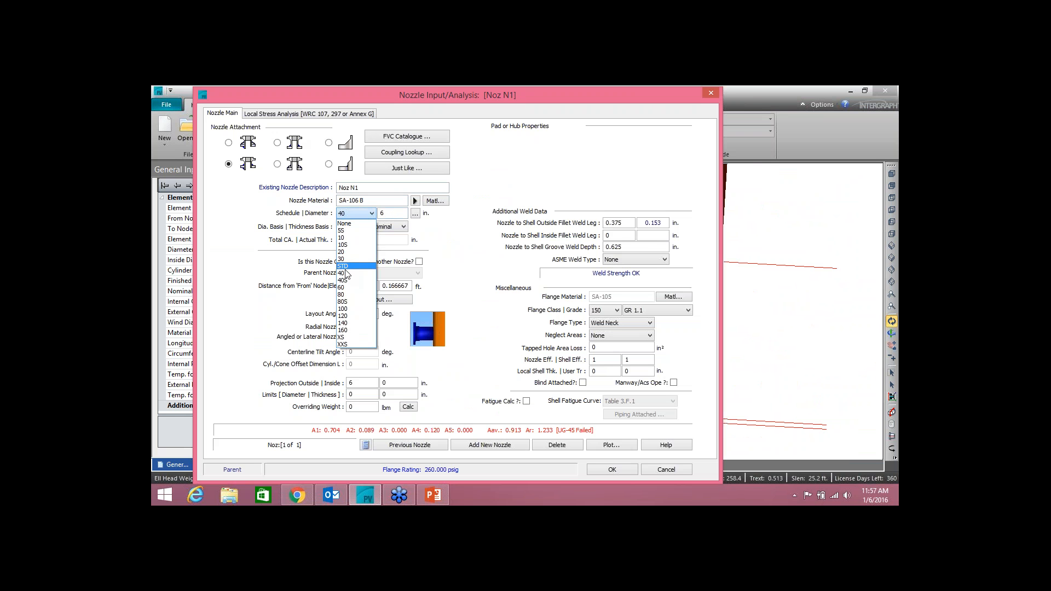
click(345, 301)
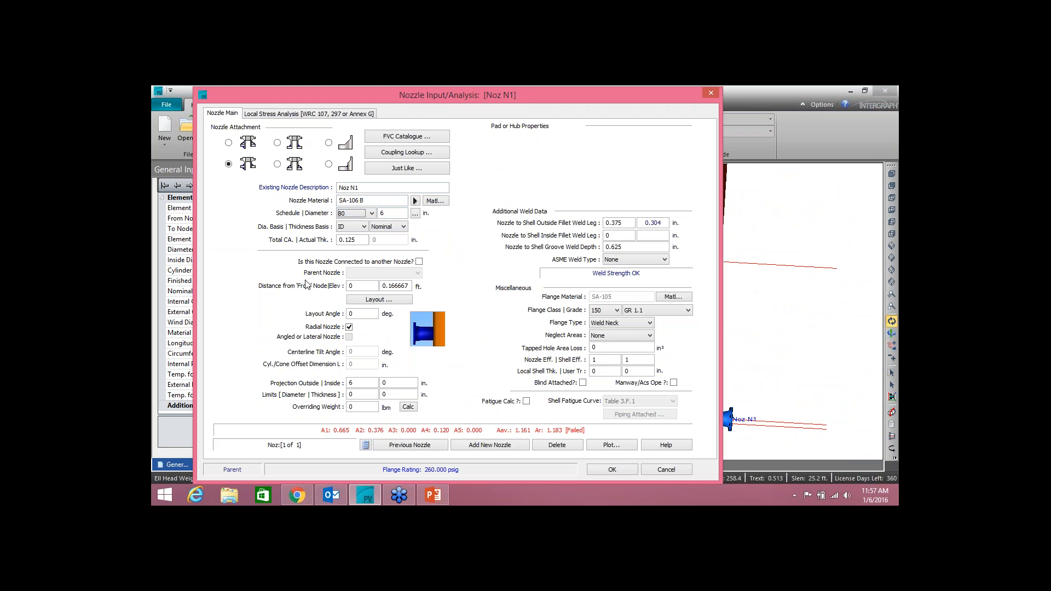
click(229, 143)
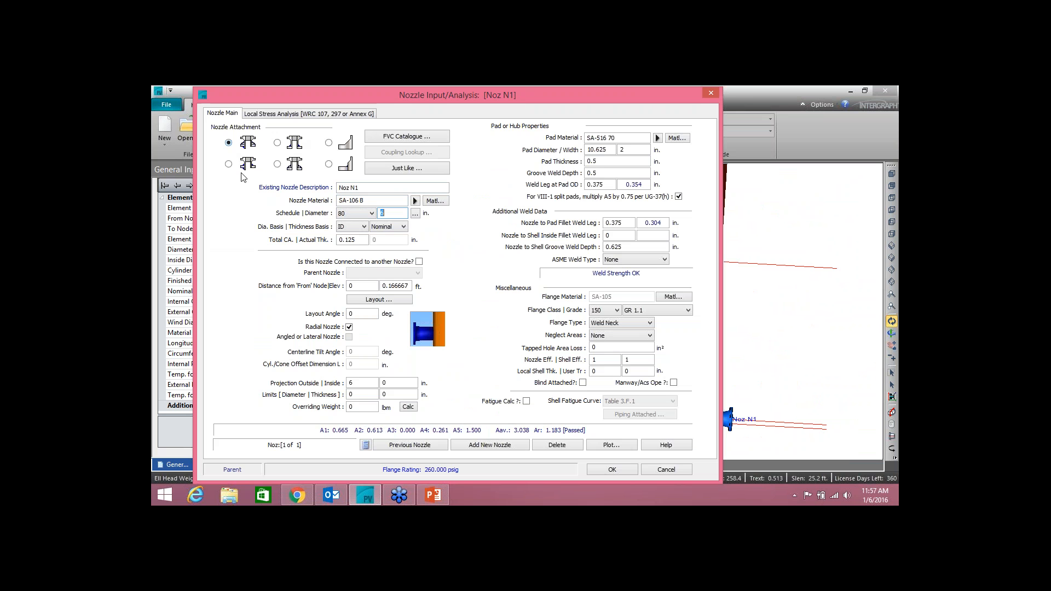
click(622, 470)
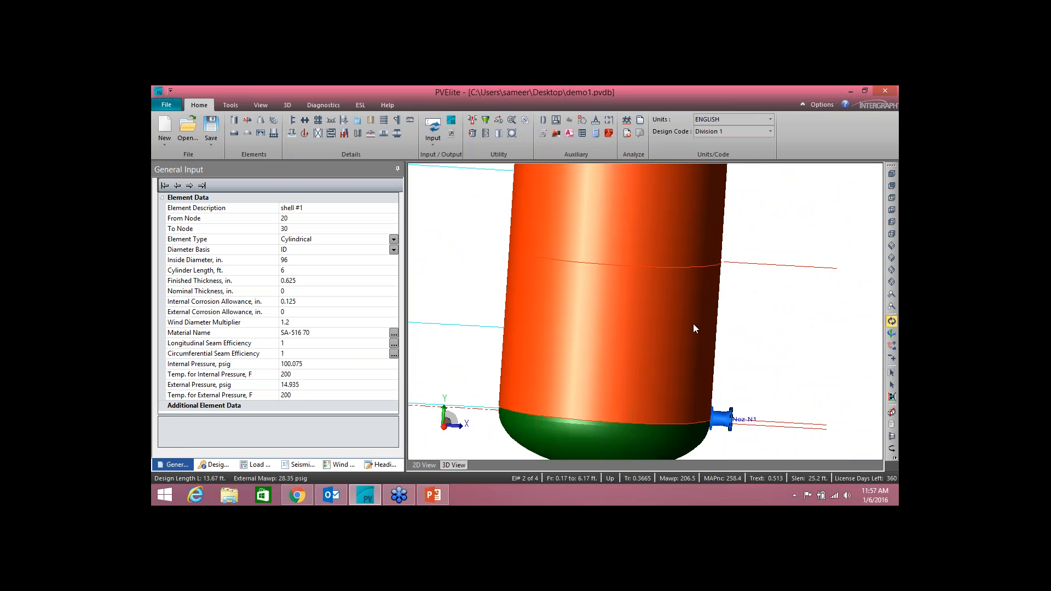
Step: Set the distance of Noz N1 from the From node to 3 ft
double_click(722, 420)
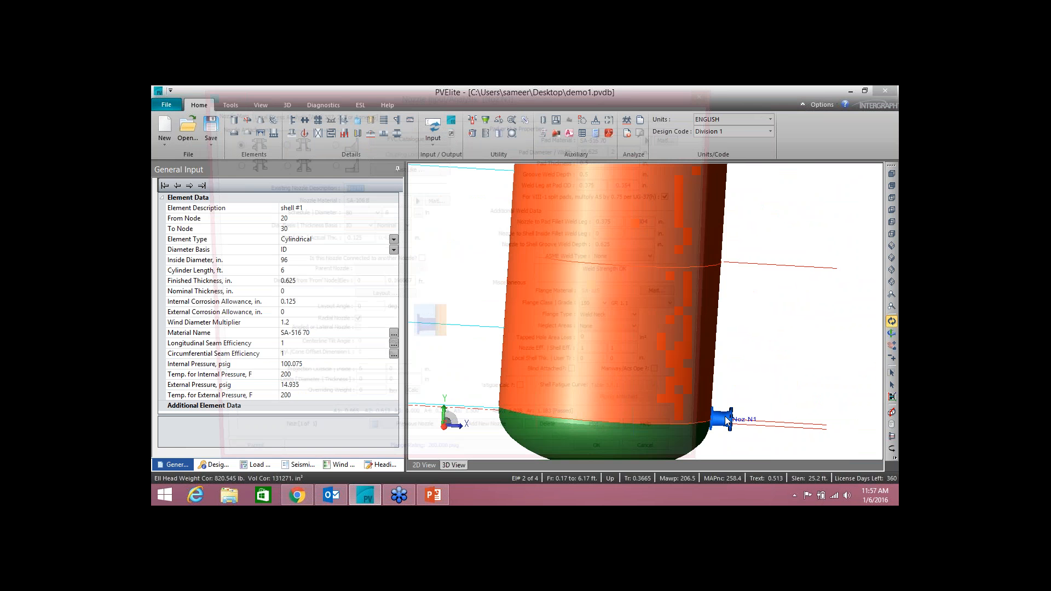
click(344, 286)
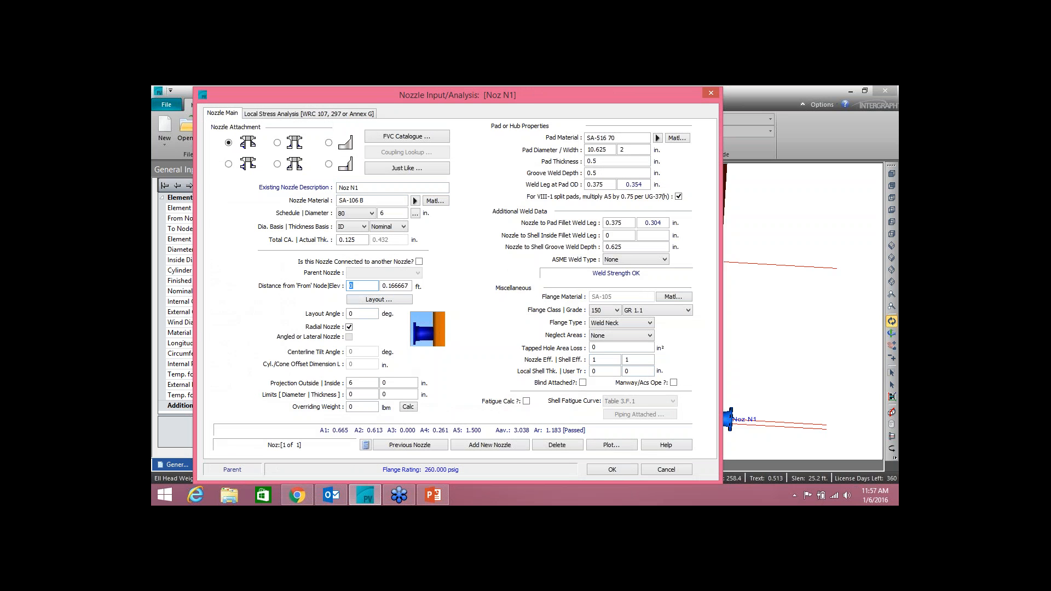
text(3)
key(Tab)
key(Return)
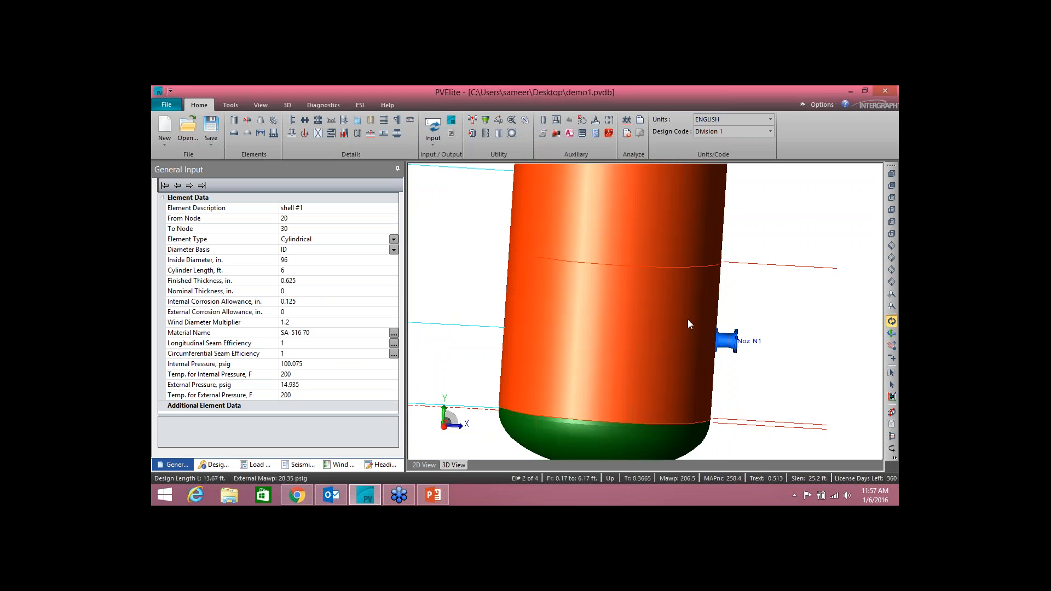
Step: Remove the built-in flange from Noz N1 by setting its flange class to None
drag(676, 304, 620, 293)
scroll(762, 342, up, 4)
scroll(784, 345, up, 5)
mouse_move(721, 325)
mouse_down()
mouse_move(744, 343)
mouse_move(724, 332)
mouse_up()
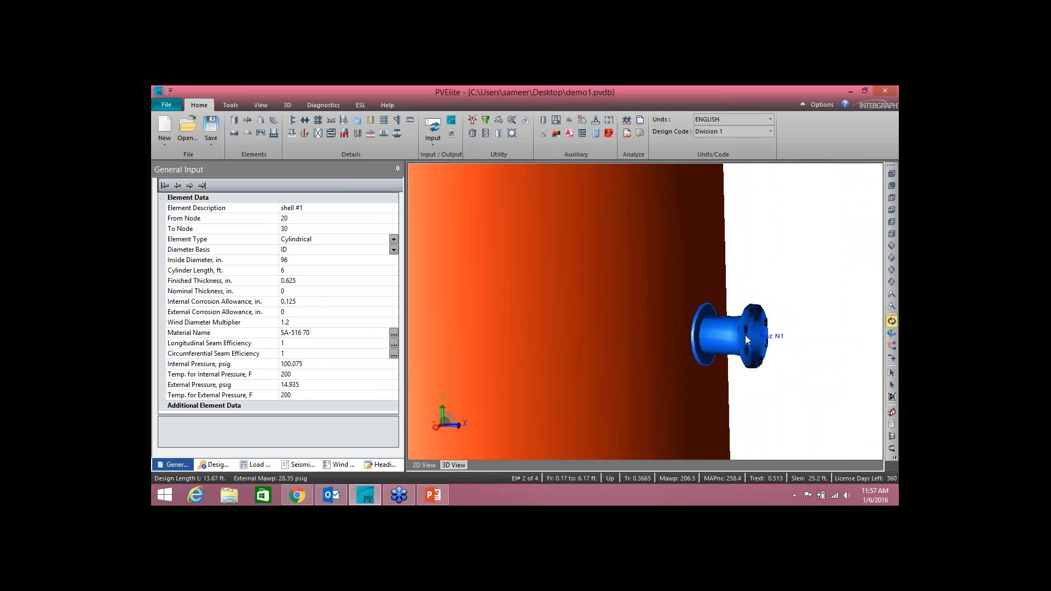
scroll(659, 305, down, 6)
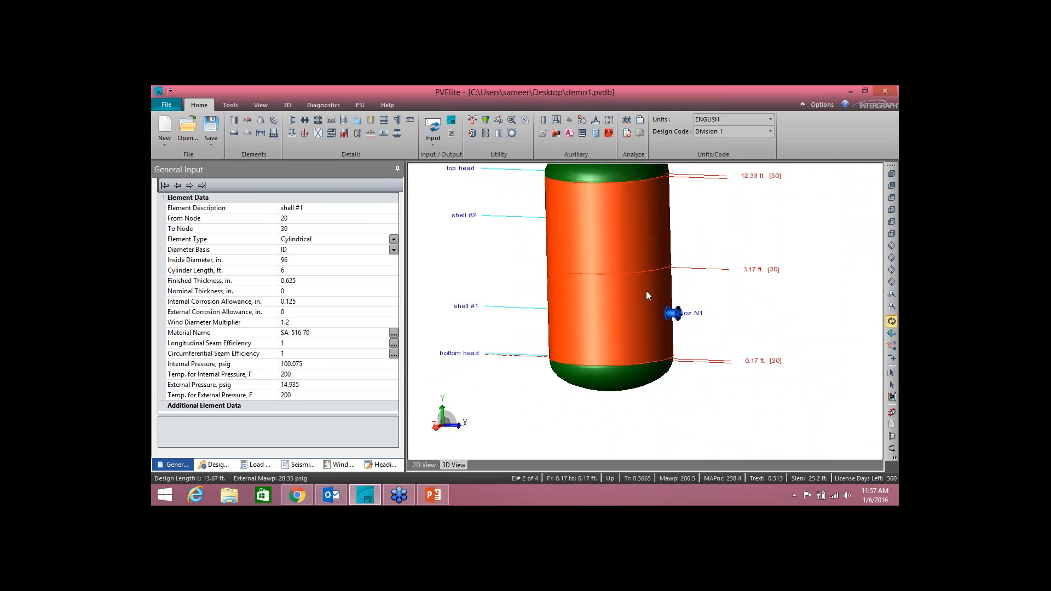
scroll(656, 370, up, 1)
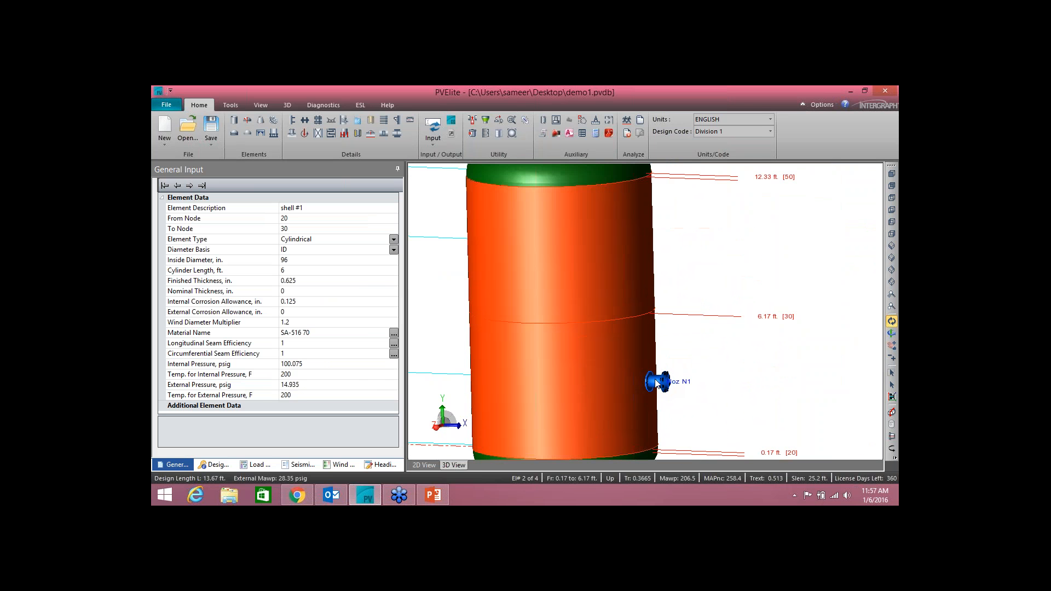
double_click(657, 382)
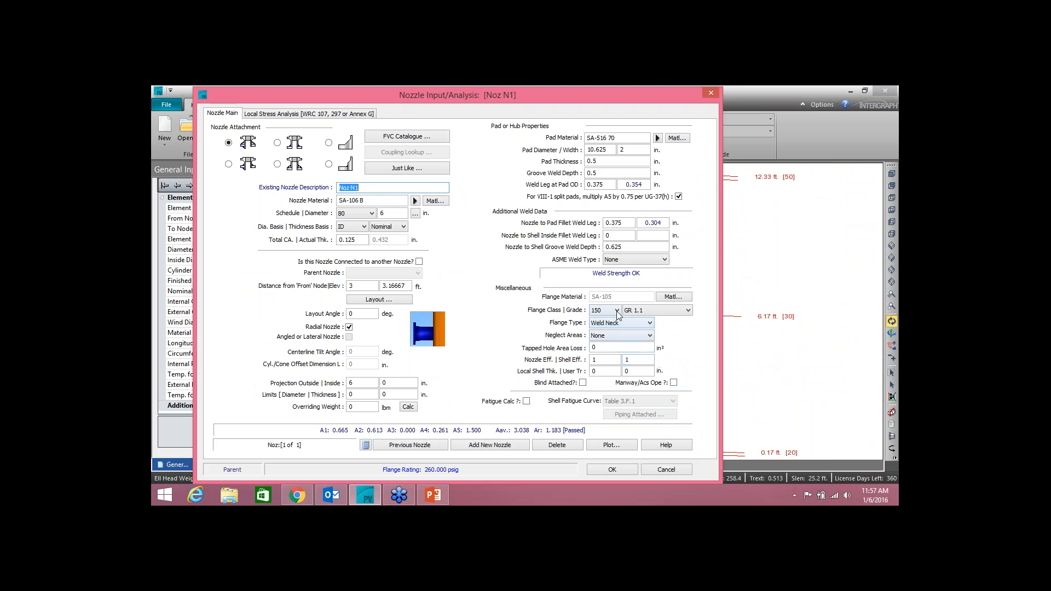
click(605, 311)
click(600, 378)
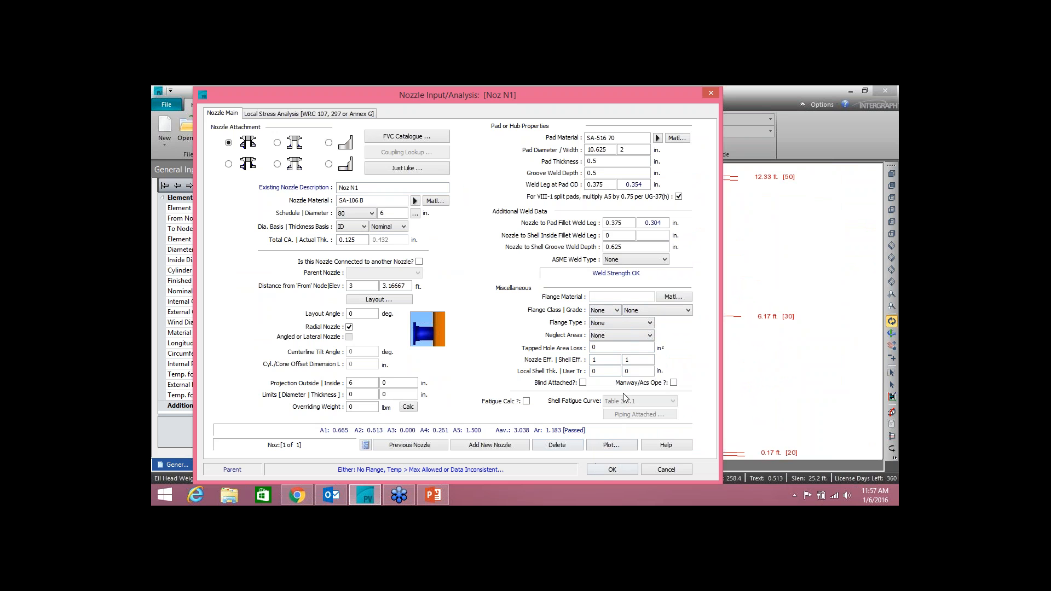
click(629, 470)
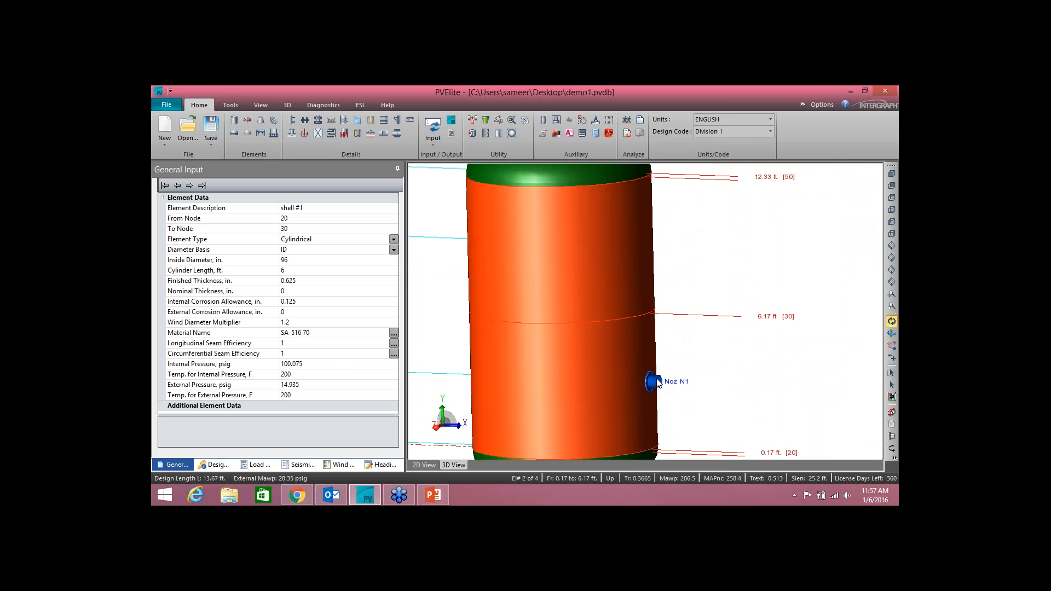
Step: Add a body flange element after the top head and describe it as "weld nck flg"
middle_drag(600, 288, 649, 316)
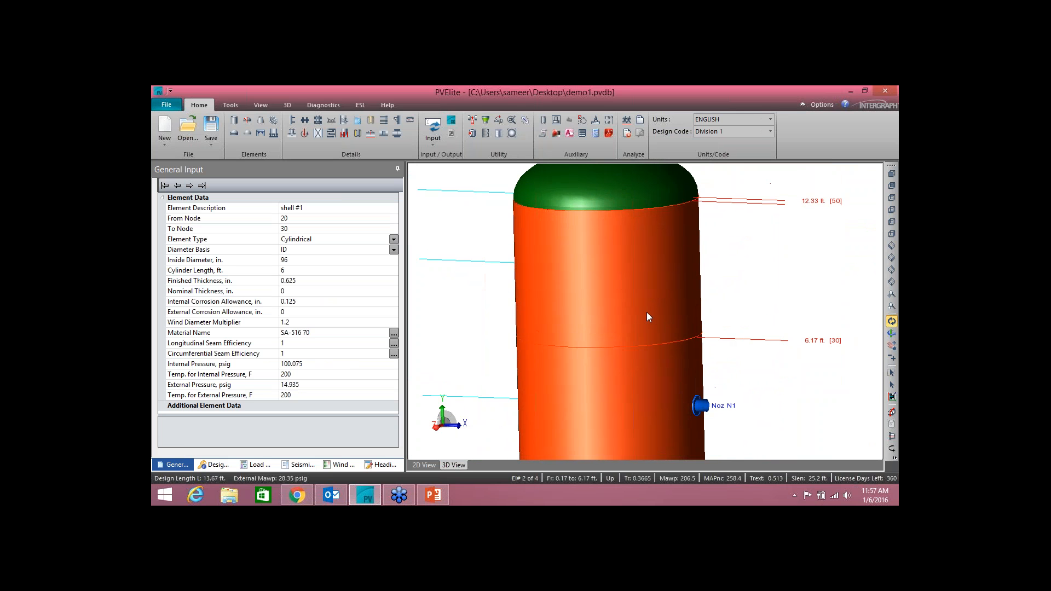
click(202, 186)
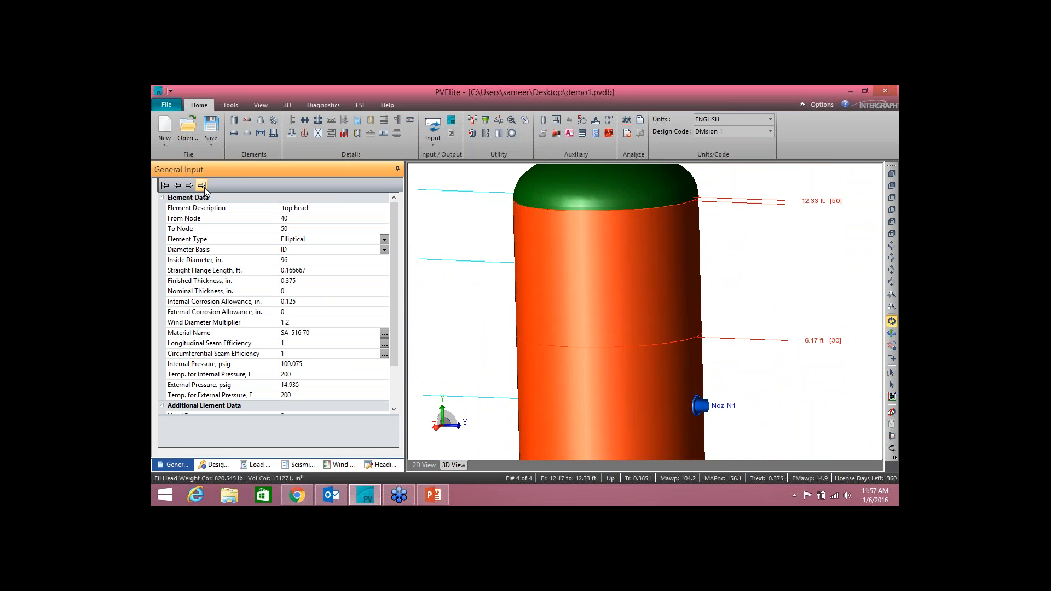
click(272, 120)
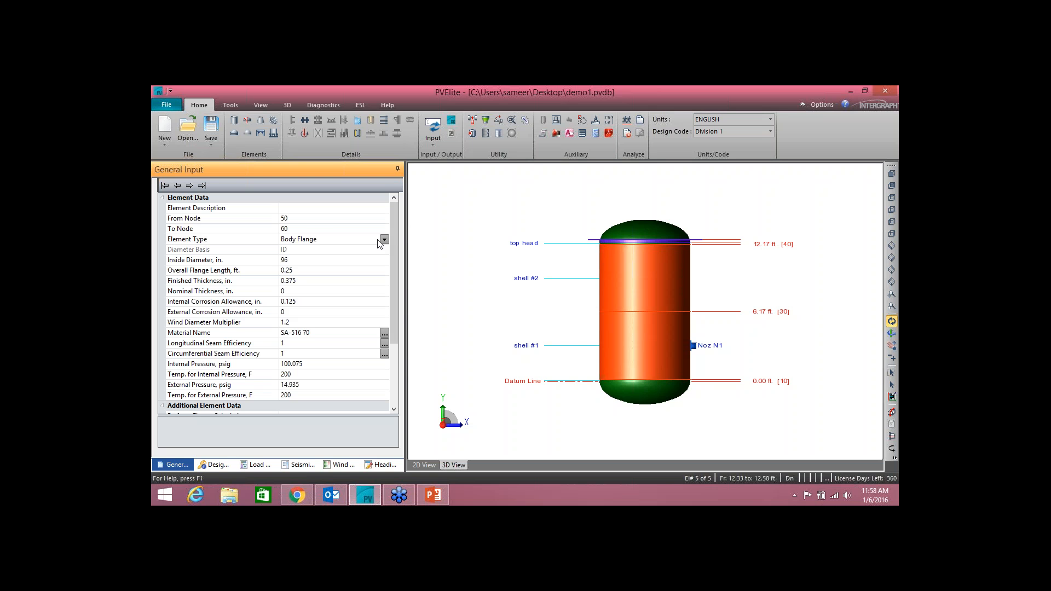
click(315, 211)
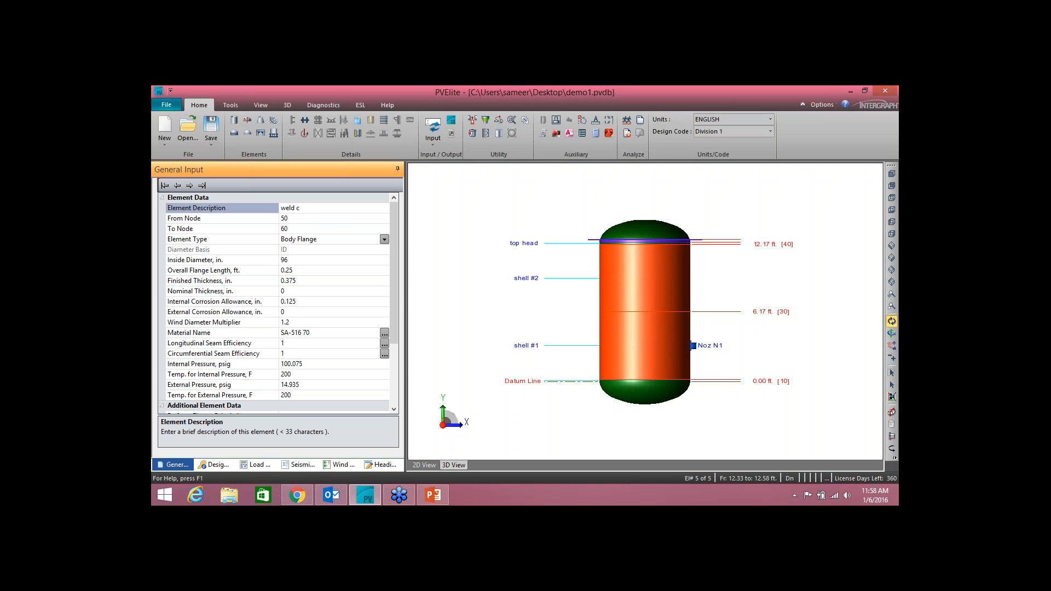
text(weld nck flg)
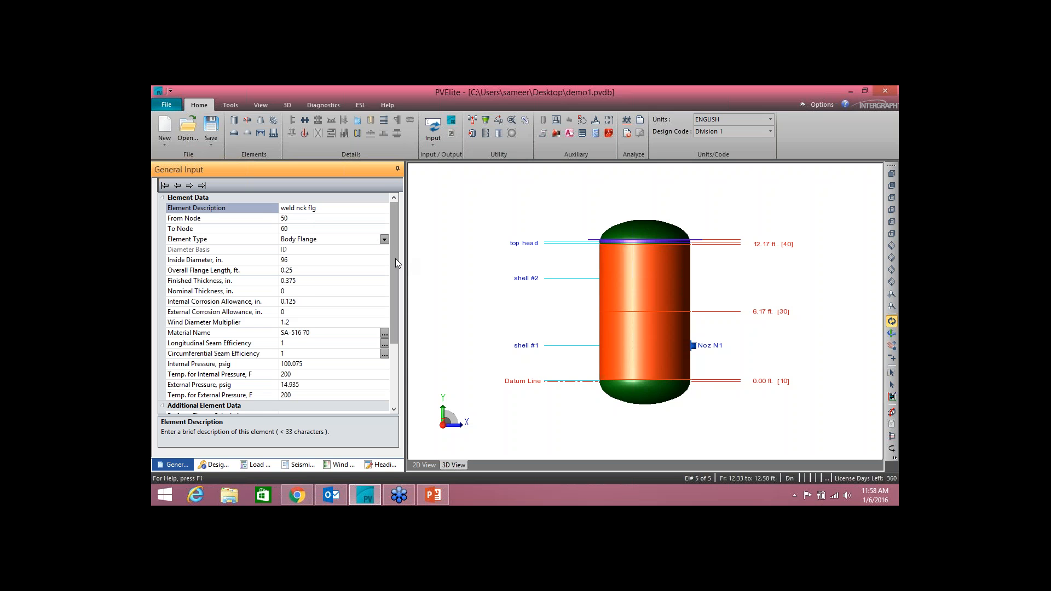
Step: Define the weld neck element as a standard class 150 flange of nominal size 6, using the looked-up dimensions
scroll(396, 258, down, 3)
click(284, 324)
click(284, 324)
click(181, 320)
click(289, 360)
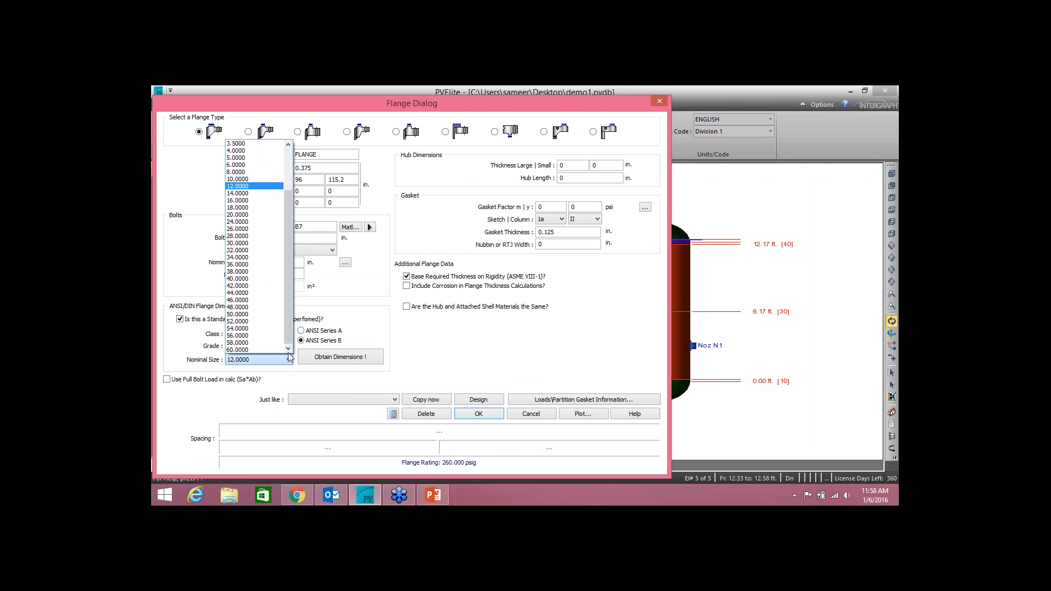
click(246, 165)
click(339, 361)
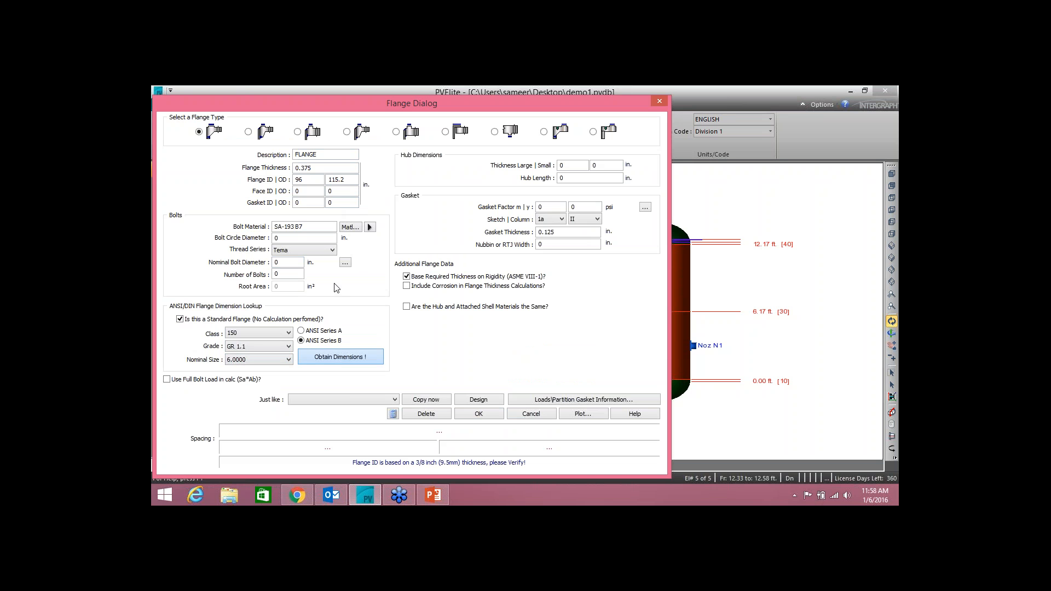
click(470, 415)
Step: Mark the weld neck flange as a sump head element and assign Noz N1 as its parent nozzle
drag(396, 251, 395, 331)
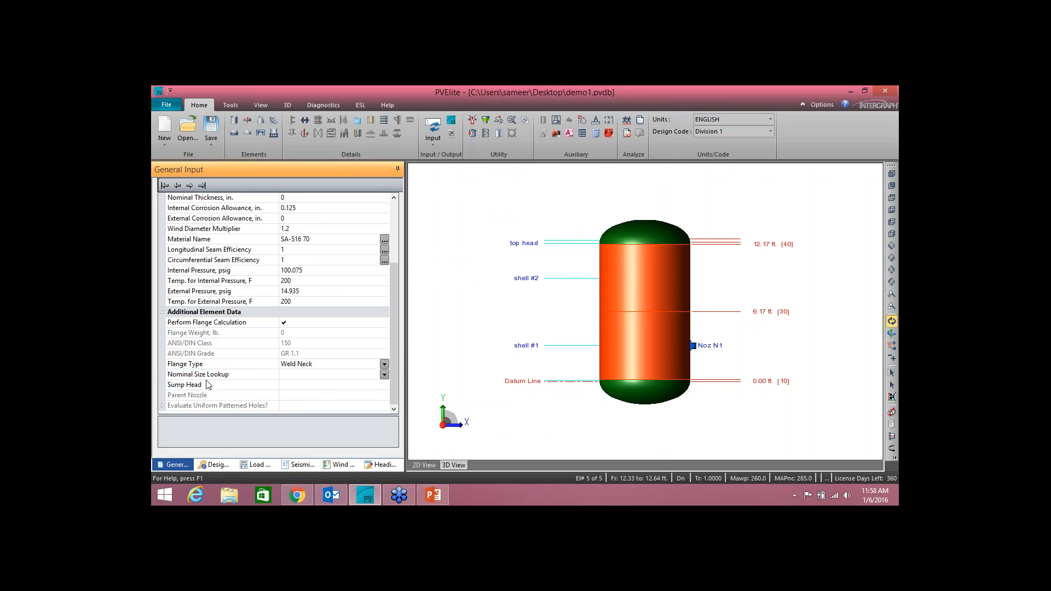
click(284, 387)
click(284, 386)
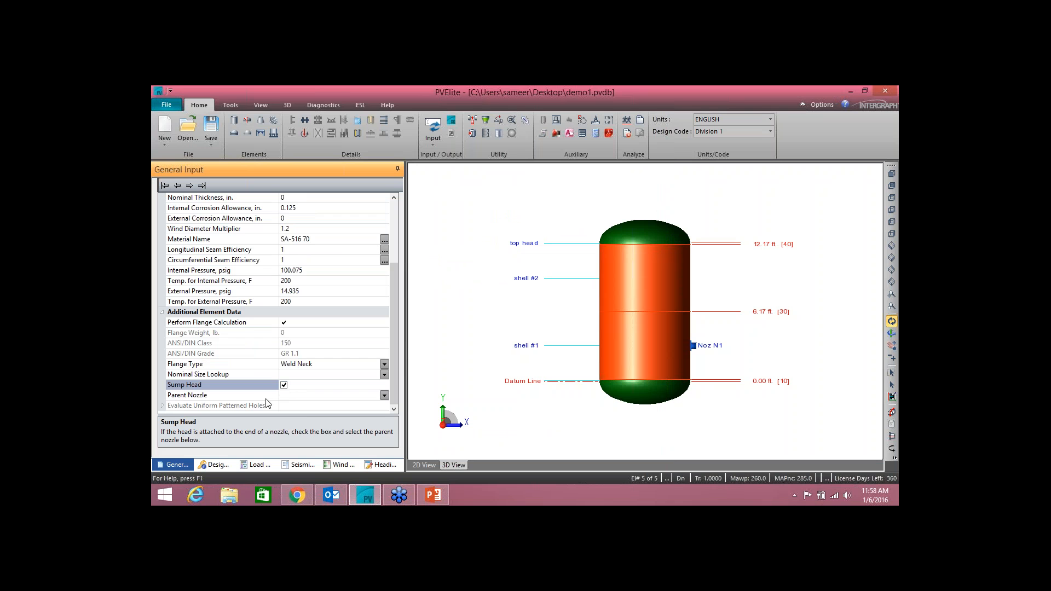
click(385, 395)
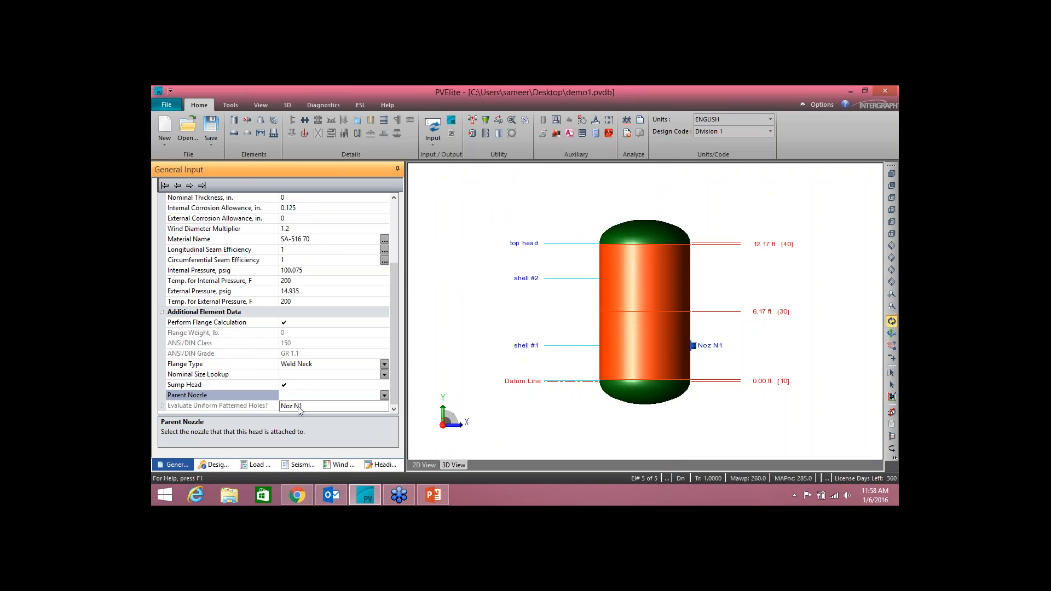
click(300, 409)
Step: Add another body flange element after the weld neck flange and describe it as "blind flg"
middle_drag(673, 339, 634, 338)
scroll(672, 341, up, 5)
click(592, 346)
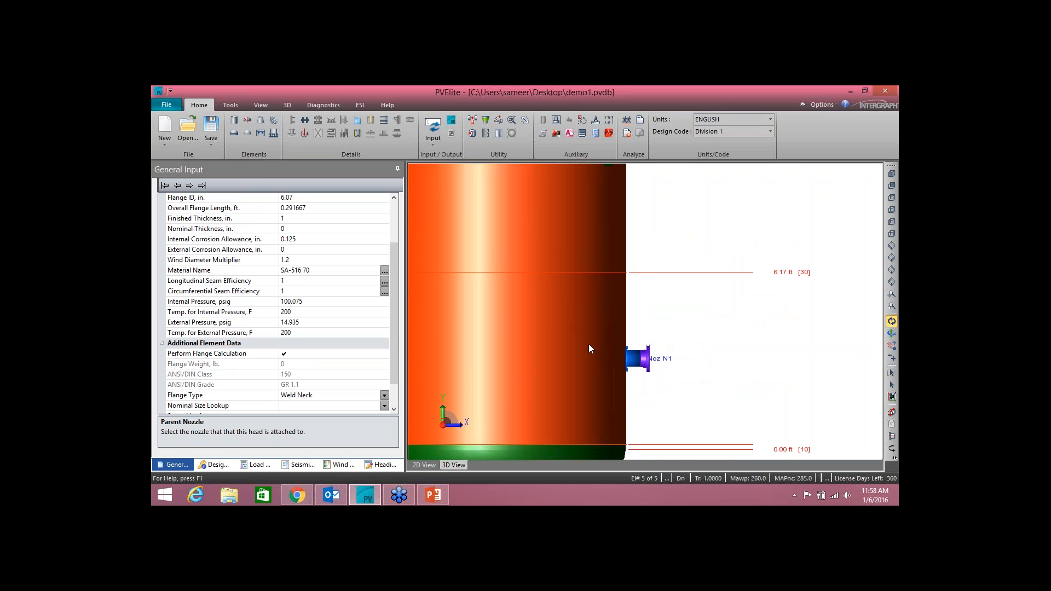
drag(574, 344, 605, 327)
scroll(604, 327, down, 6)
middle_drag(584, 287, 605, 312)
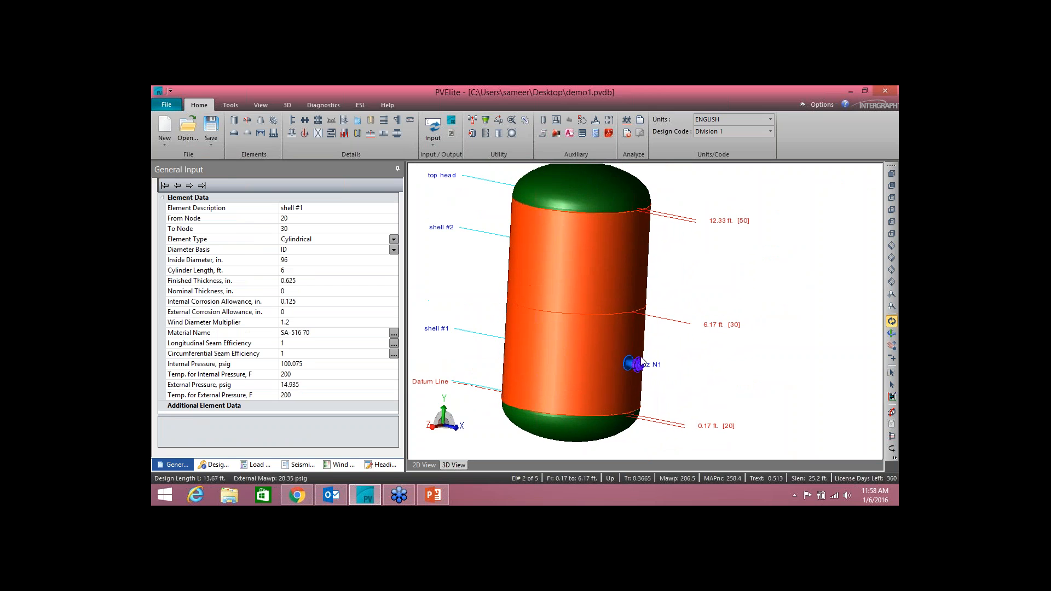
click(202, 185)
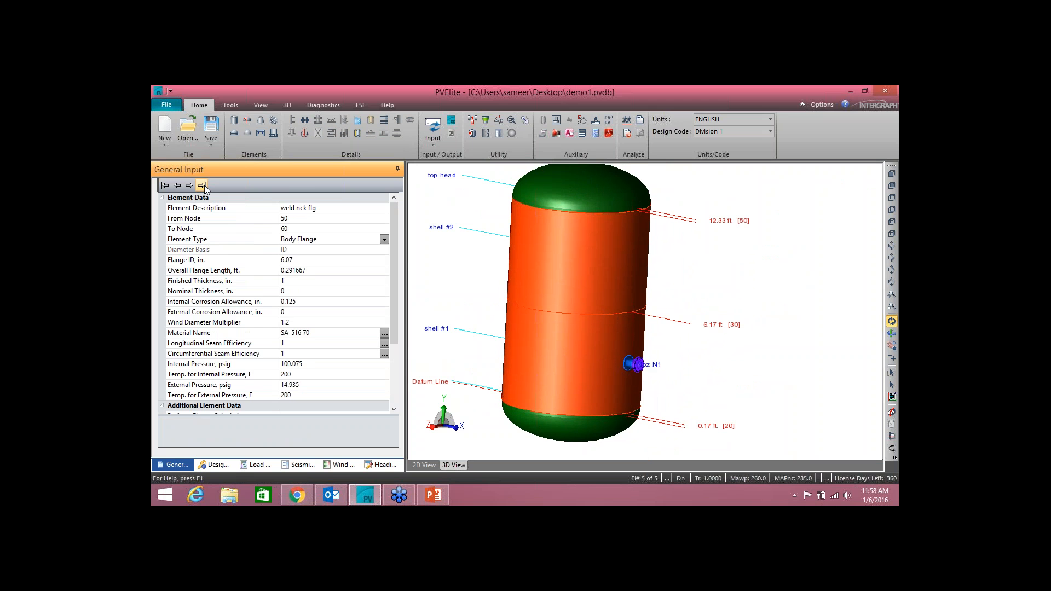
click(274, 119)
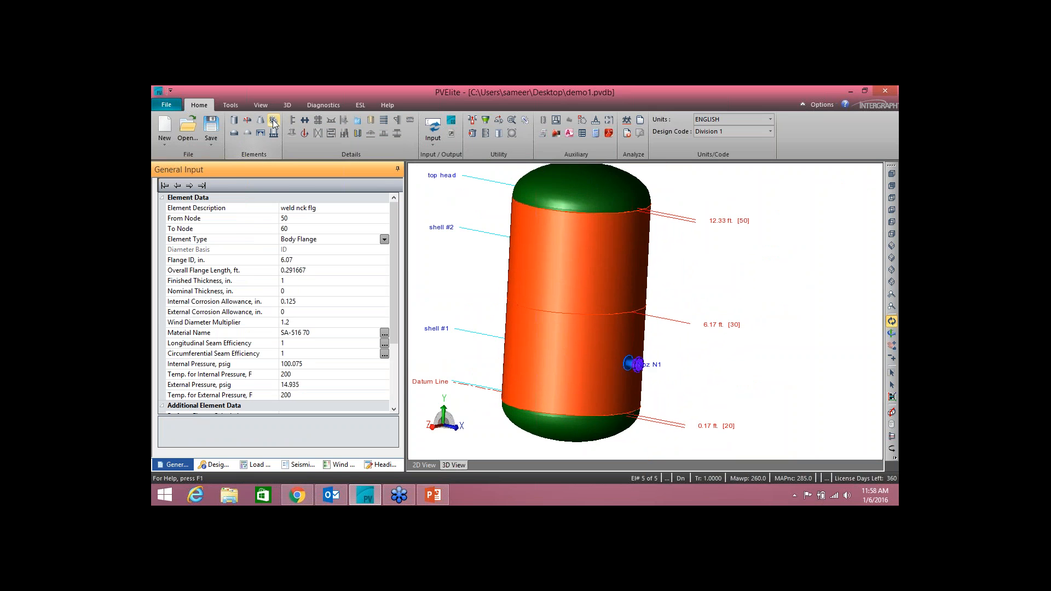
click(295, 208)
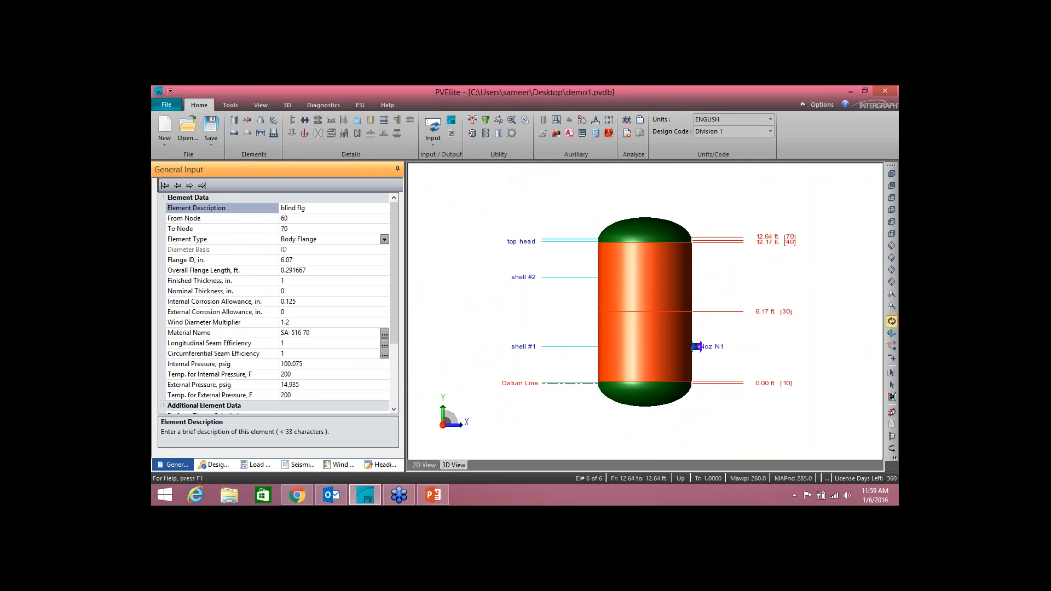
Step: Define the "blind flg" element as a standard blind flange, class 150 and nominal size 6
drag(390, 222, 388, 288)
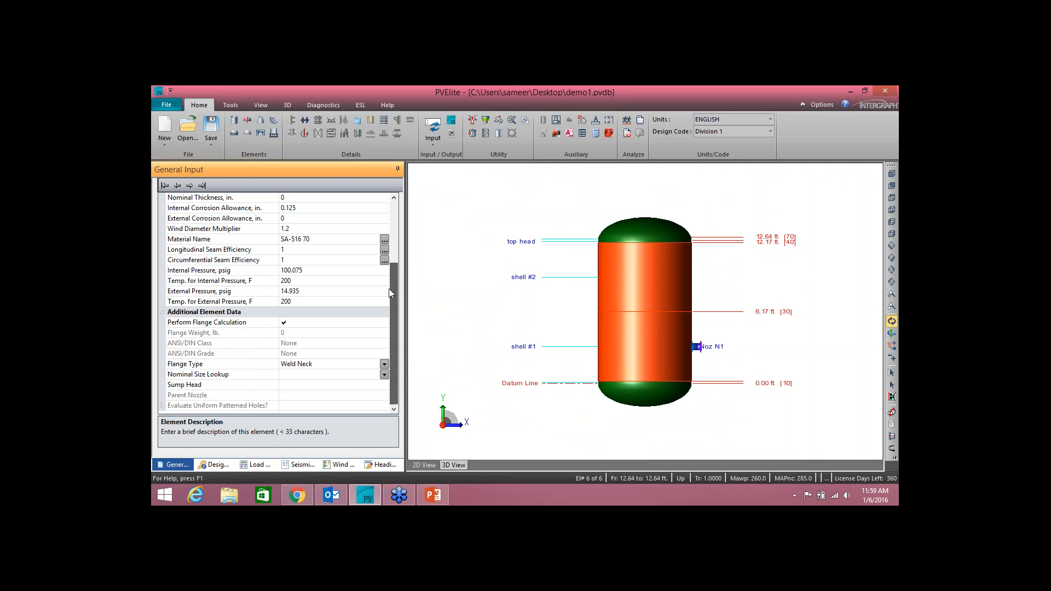
click(283, 324)
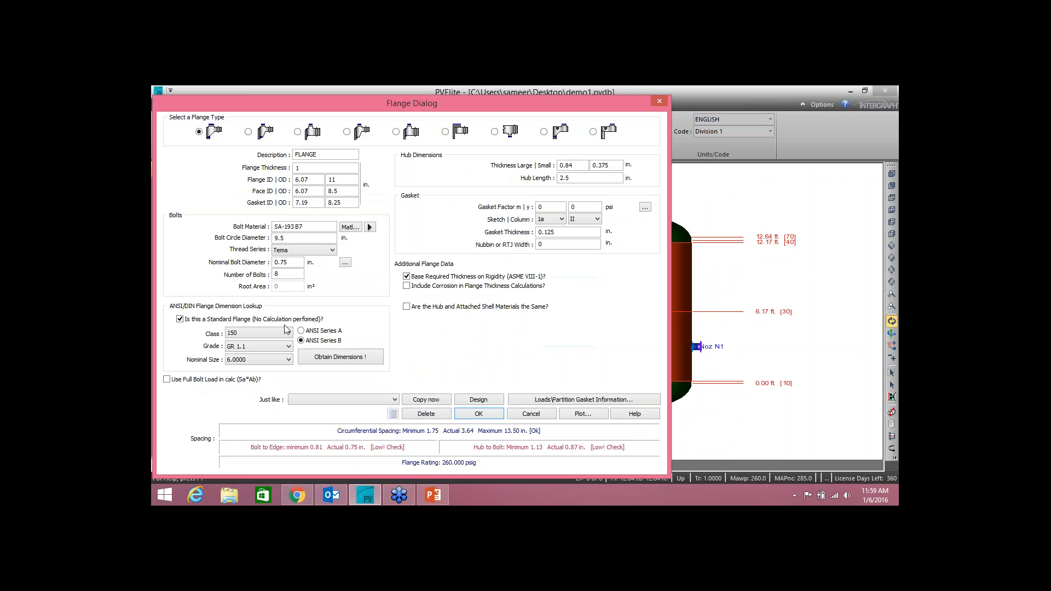
click(495, 132)
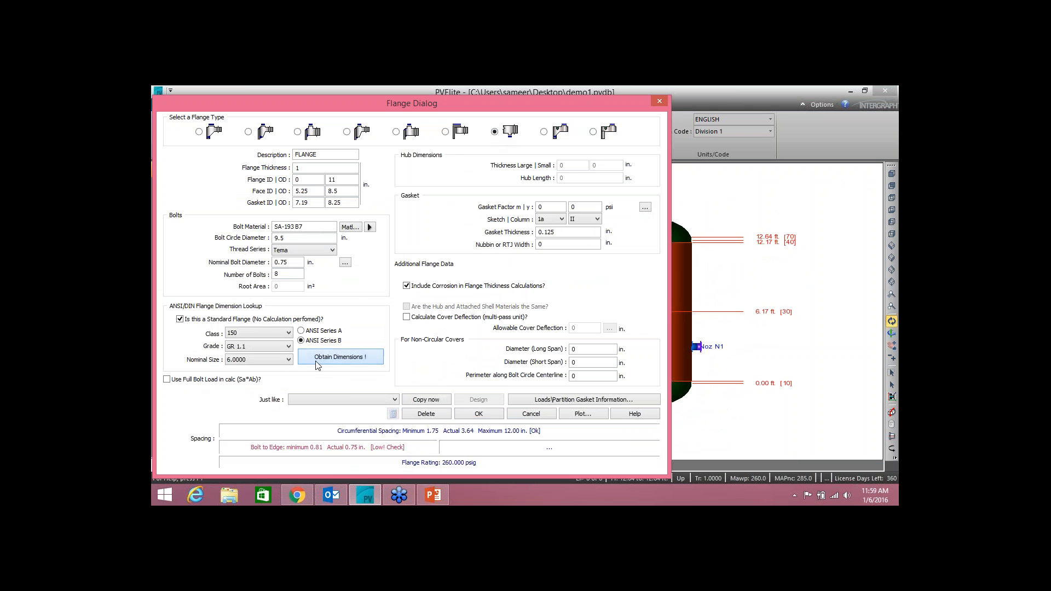
click(473, 417)
drag(391, 295, 408, 386)
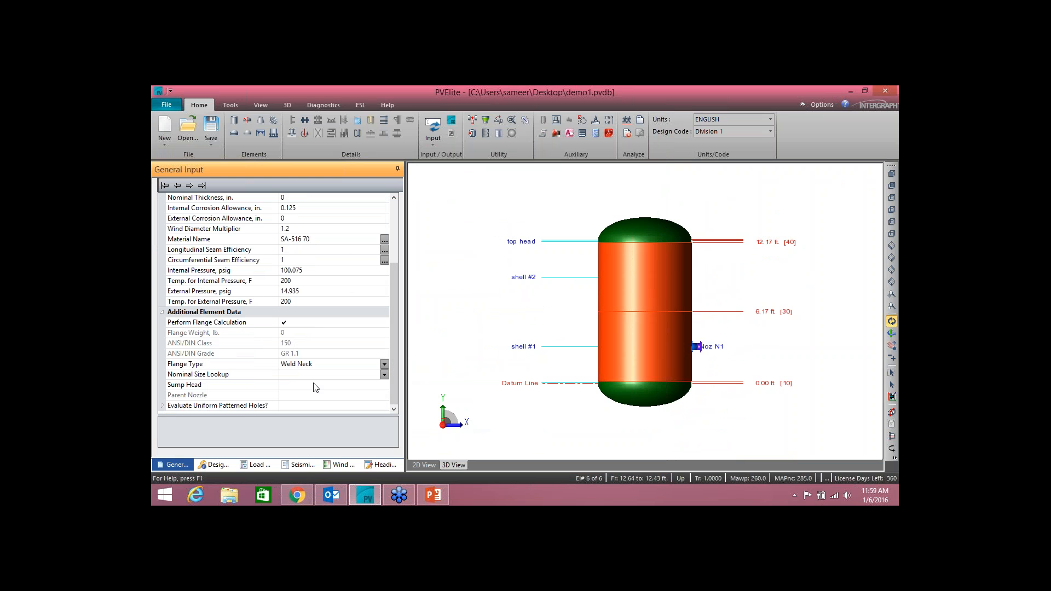
Step: Mark the "blind flg" element as a sump head and assign Noz N1 as its parent nozzle
click(288, 388)
click(285, 386)
click(290, 397)
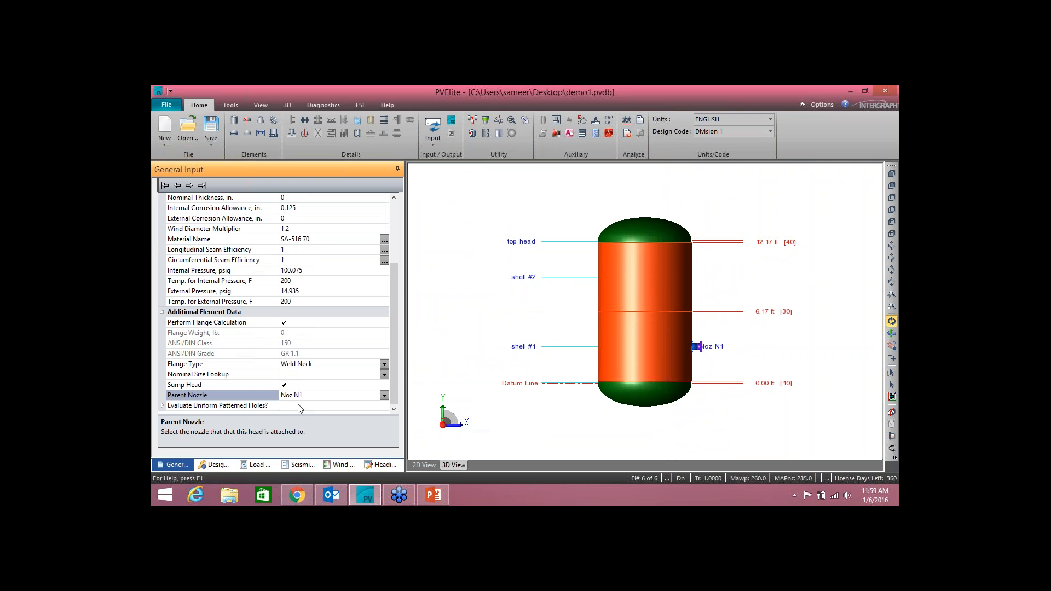
Step: Examine the weld neck and blind flange attached to nozzle Noz N1 in the 3D model
drag(660, 322, 627, 342)
scroll(689, 362, up, 6)
scroll(586, 367, up, 6)
click(711, 354)
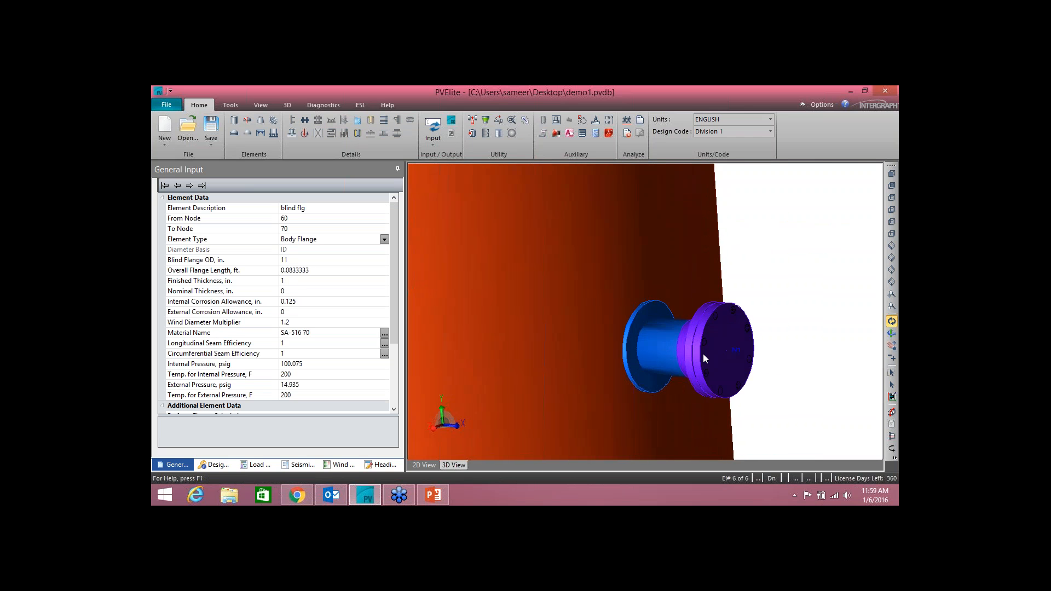
scroll(690, 356, down, 2)
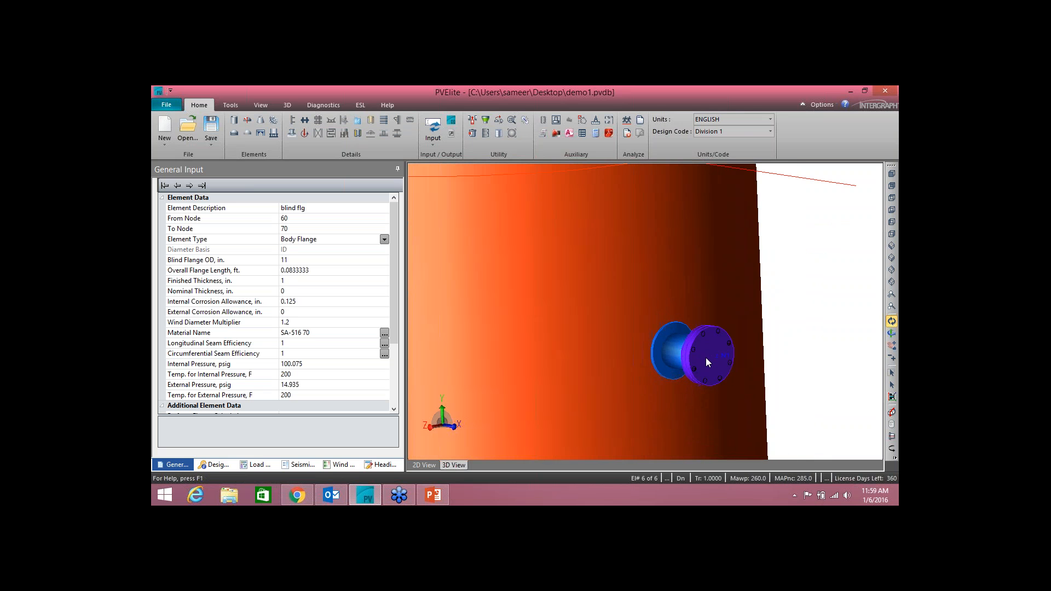
scroll(707, 357, up, 2)
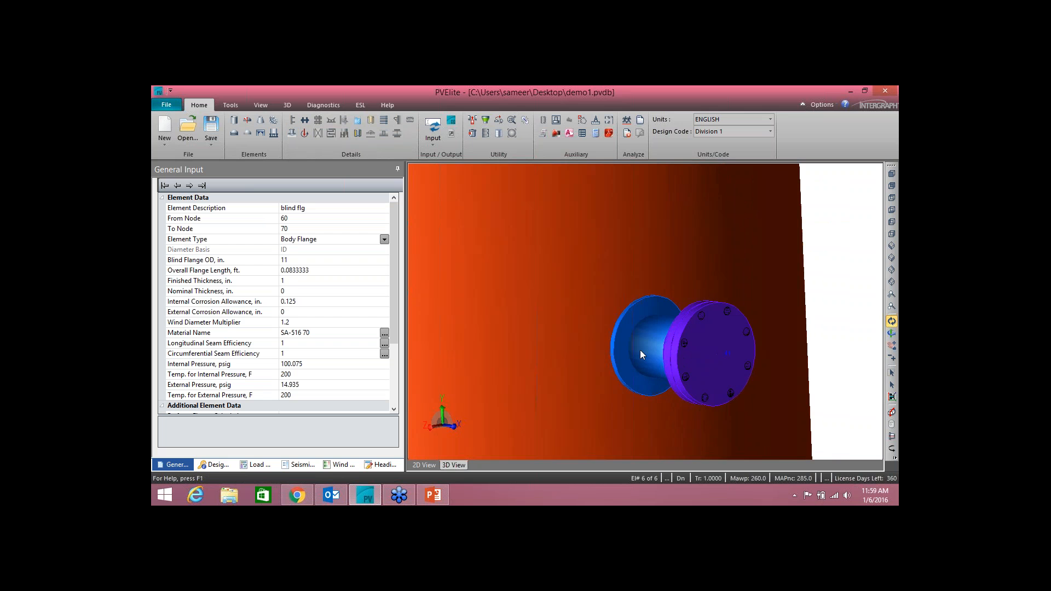
drag(639, 351, 640, 350)
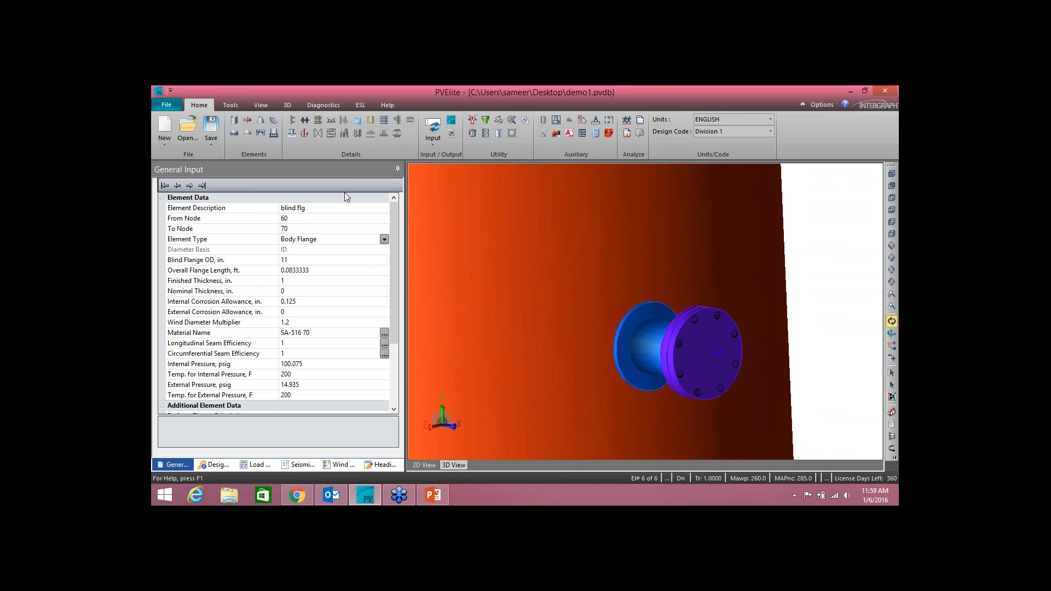
Step: Add a 2 in. schedule 80 nozzle of SA-106 B with a class 150 weld neck flange to the blind flange element
click(294, 135)
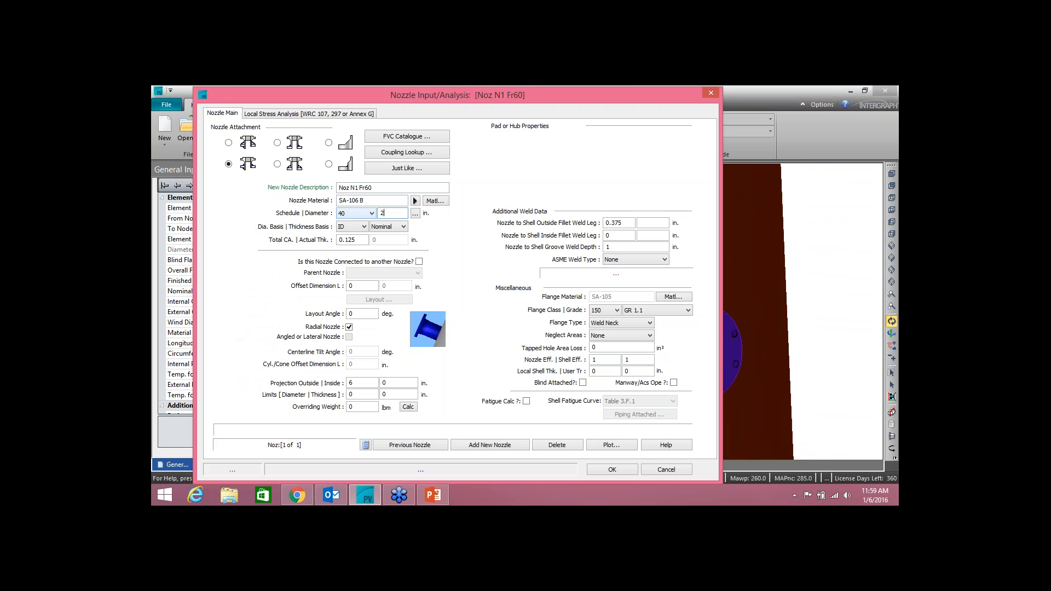
click(372, 213)
click(356, 299)
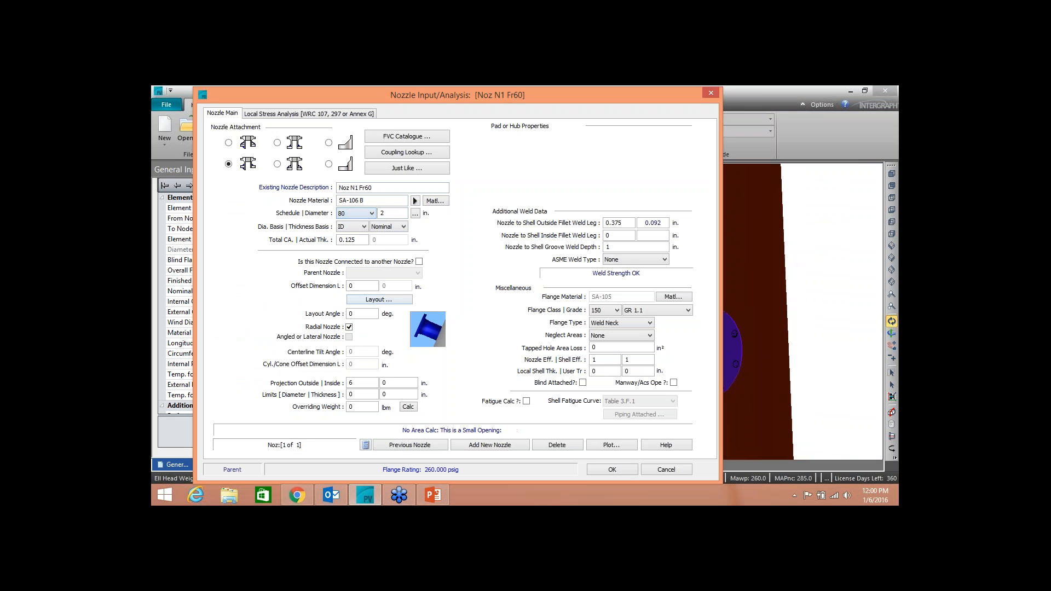
click(612, 470)
Step: Analyze the vessel to produce its reports, acknowledging the nozzle code warnings
drag(680, 347, 731, 362)
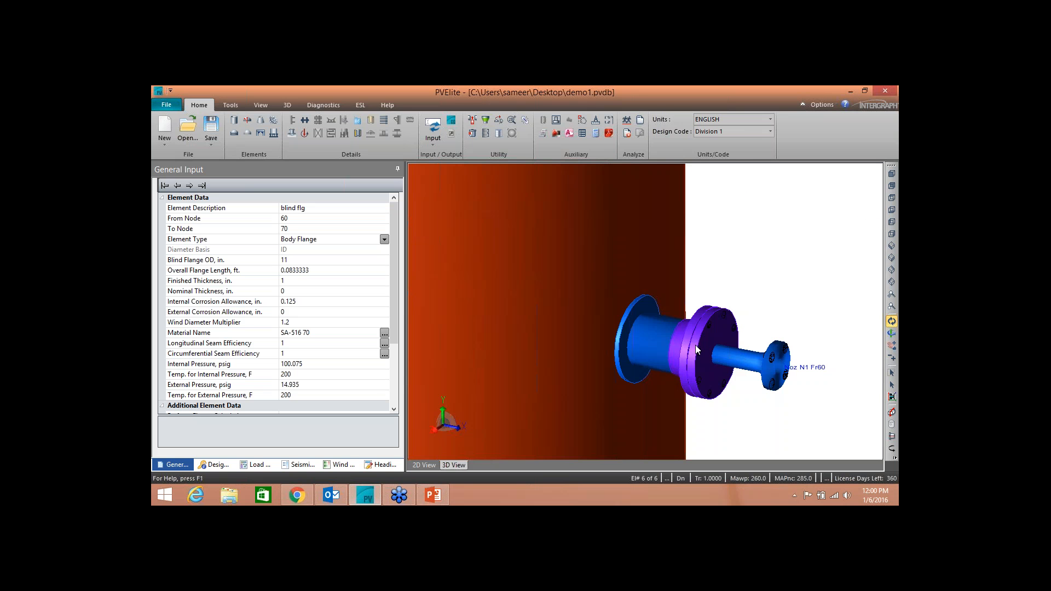
scroll(696, 345, down, 6)
scroll(613, 218, down, 3)
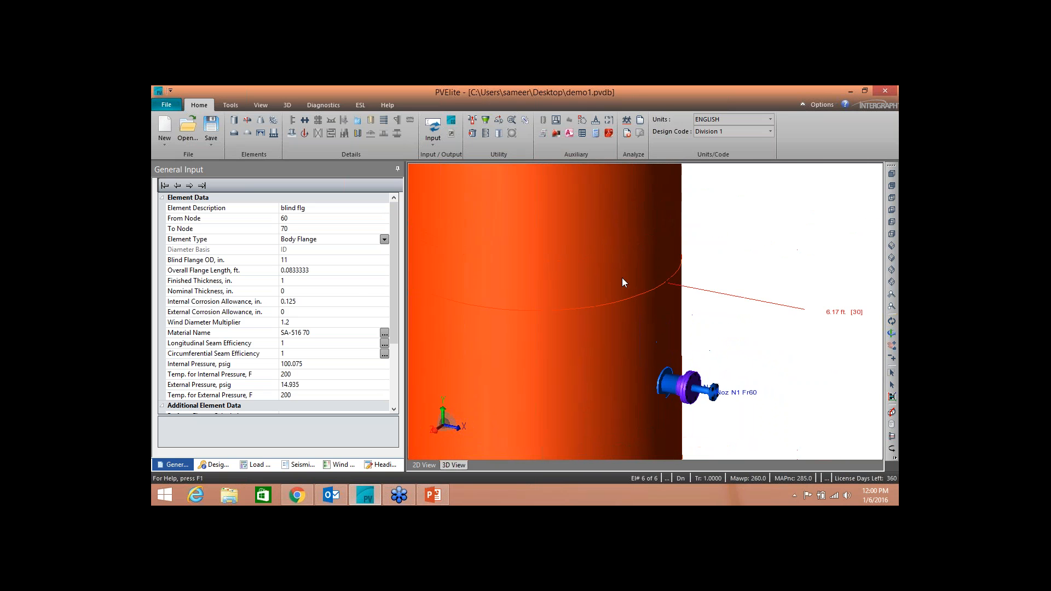
middle_drag(617, 214, 635, 282)
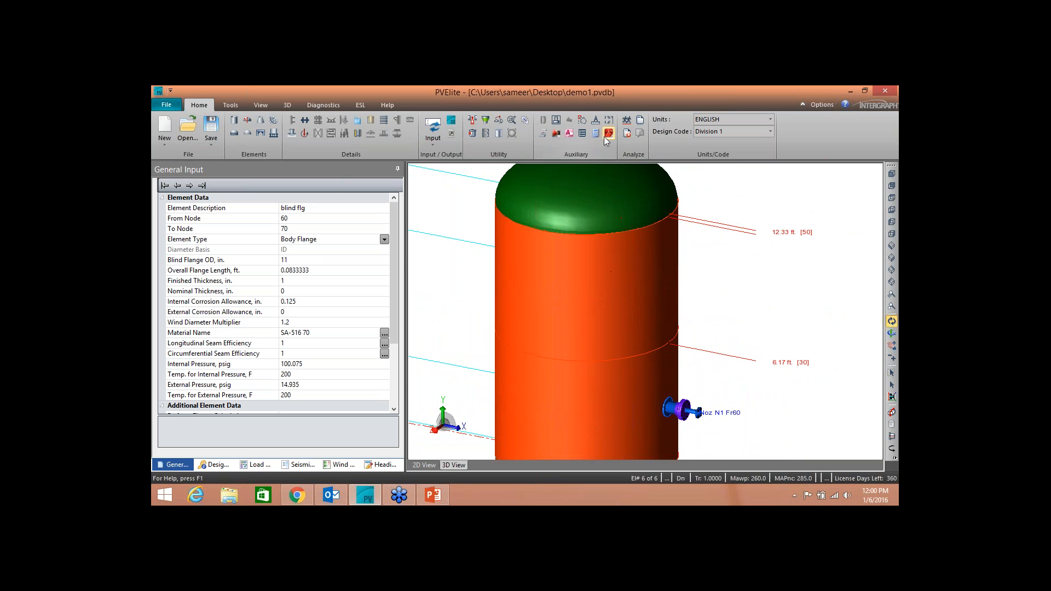
click(628, 120)
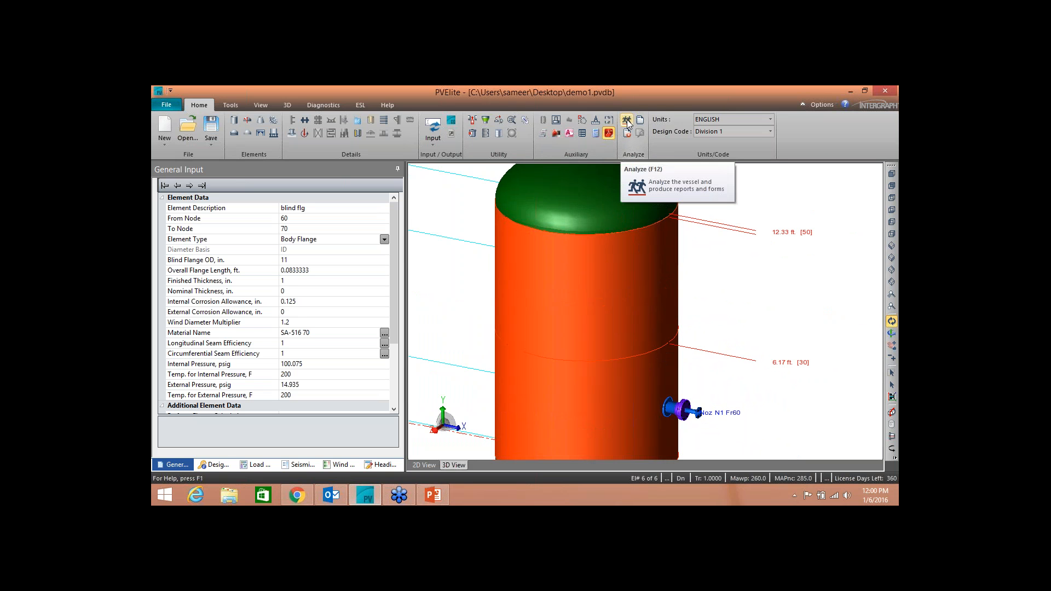
click(627, 121)
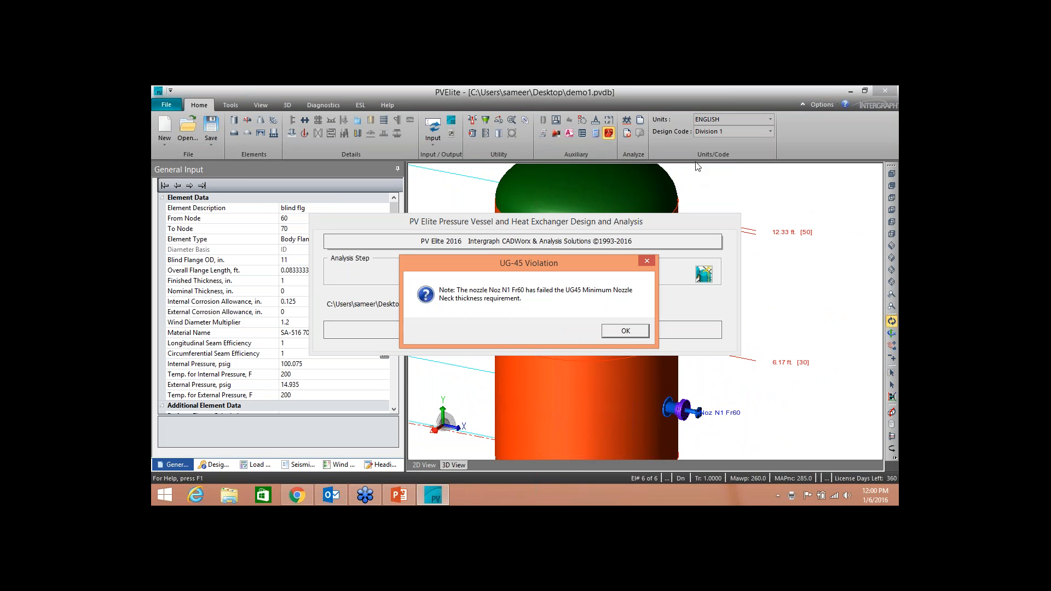
click(638, 335)
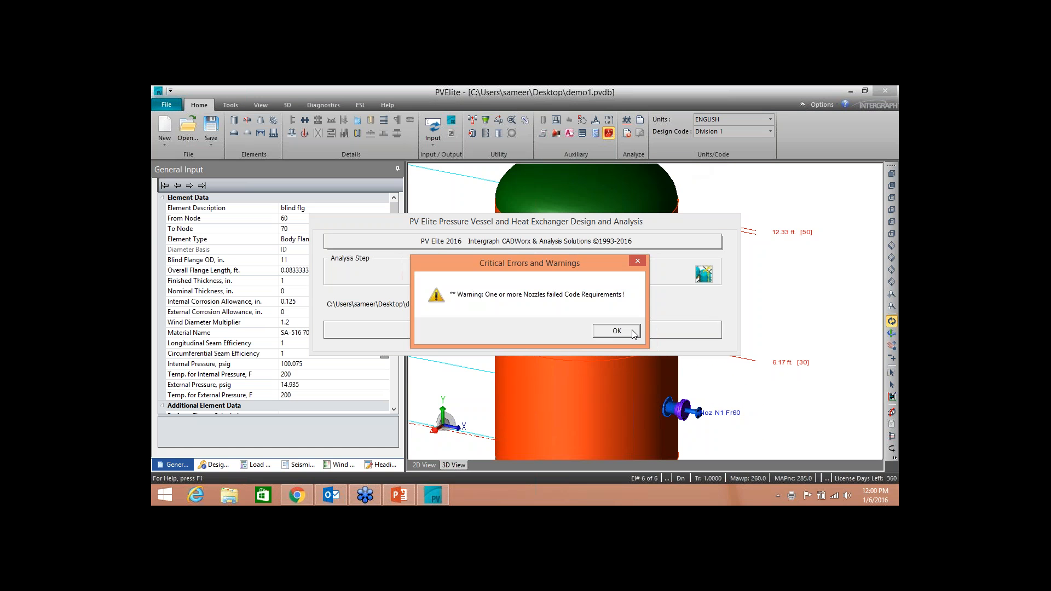
click(632, 329)
click(637, 331)
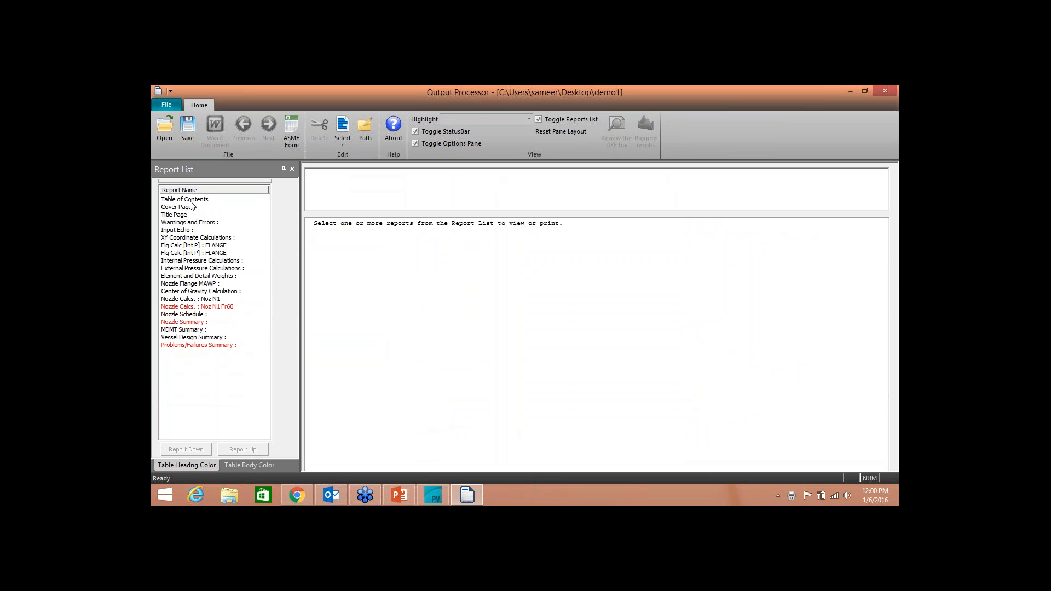
Step: Export the reports from Table of Contents through Element and Detail Weights to PDF, with the 2D and 3D pages inserted
click(191, 200)
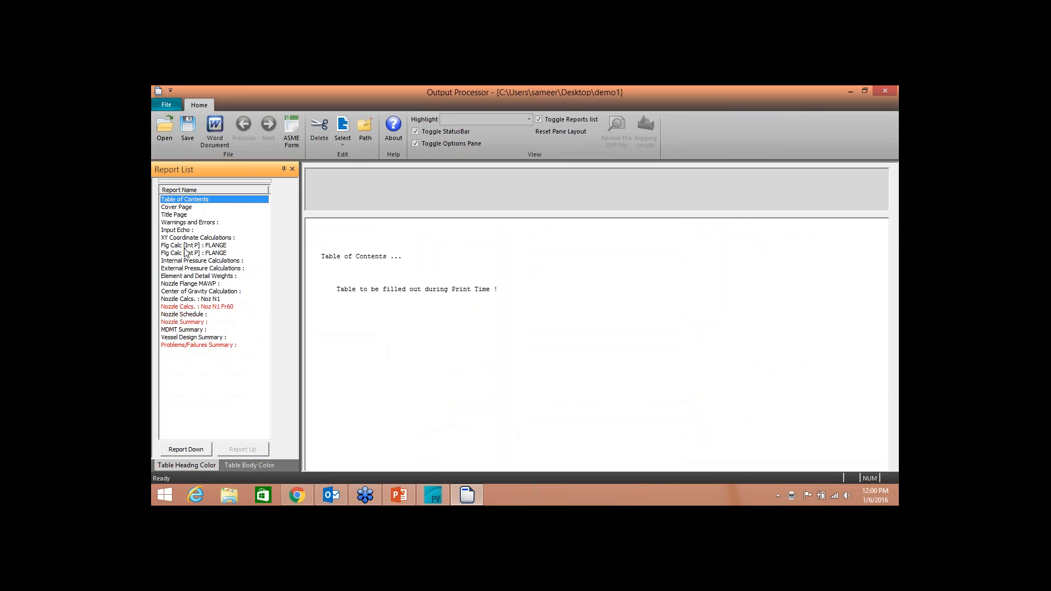
shift+click(190, 277)
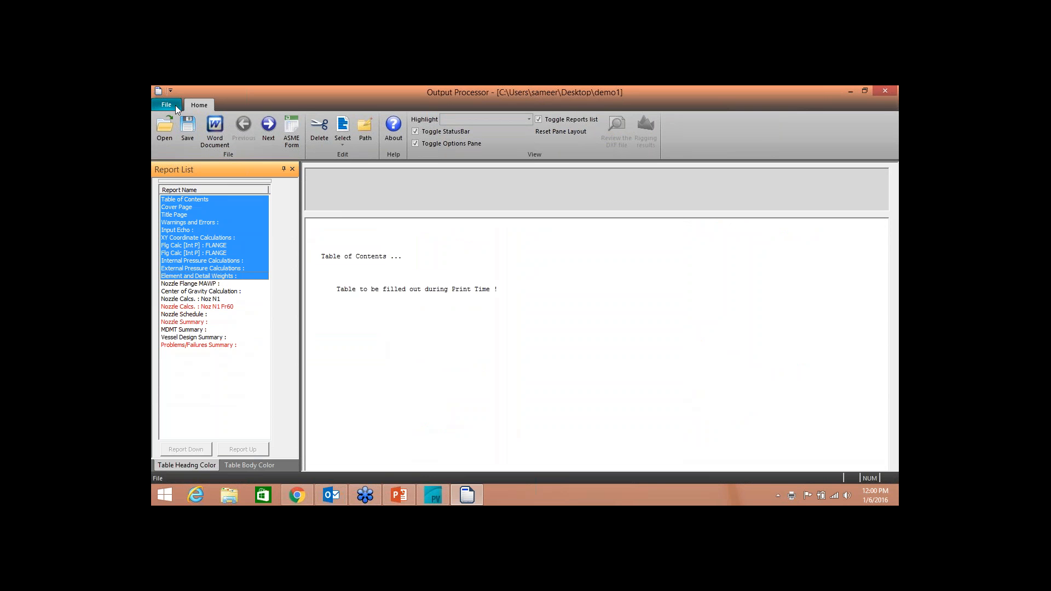
click(170, 105)
click(192, 209)
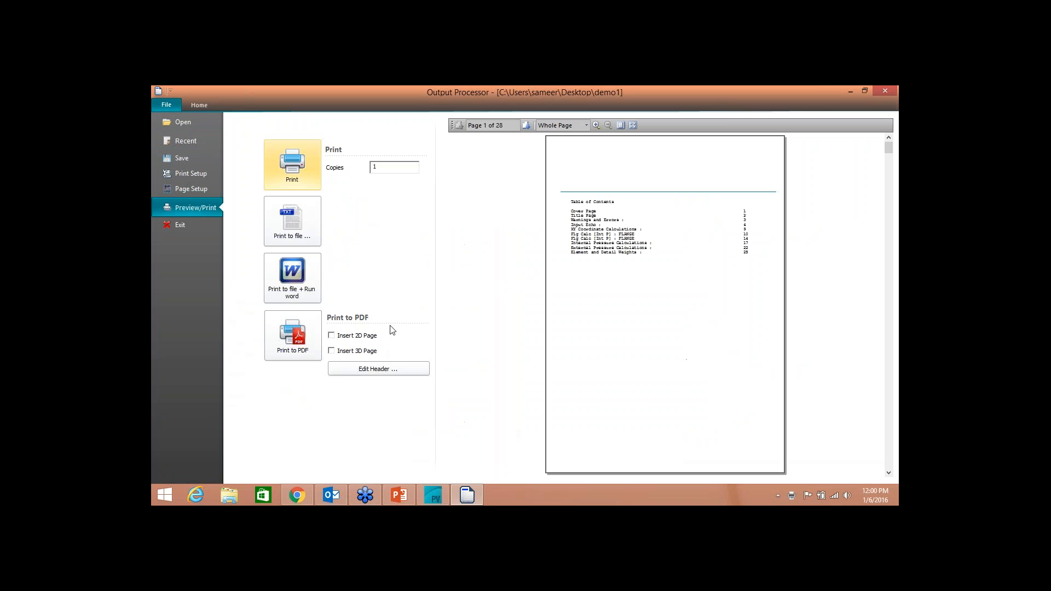
click(331, 351)
click(331, 336)
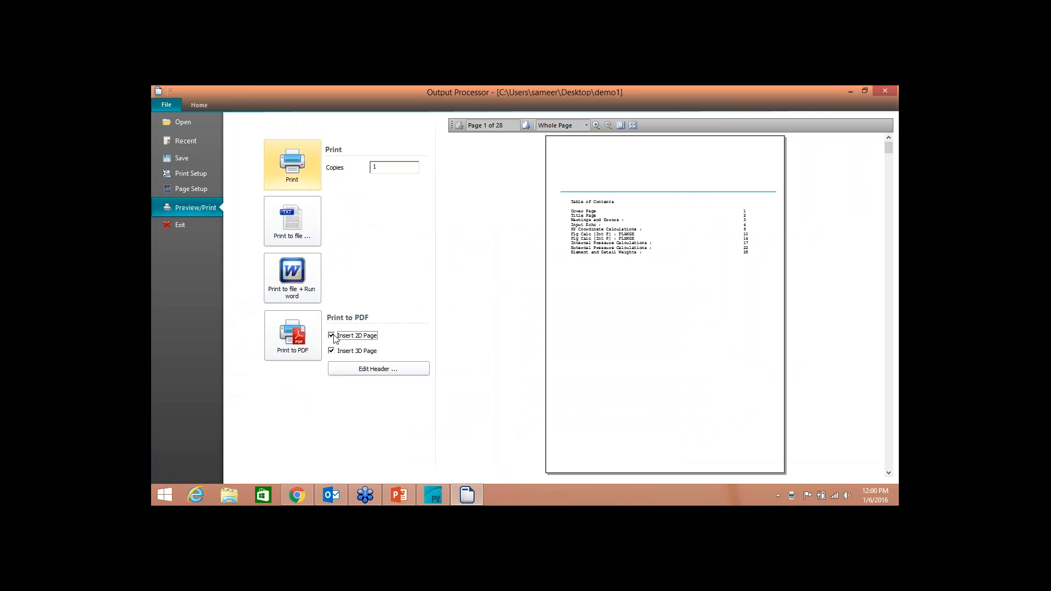
click(292, 335)
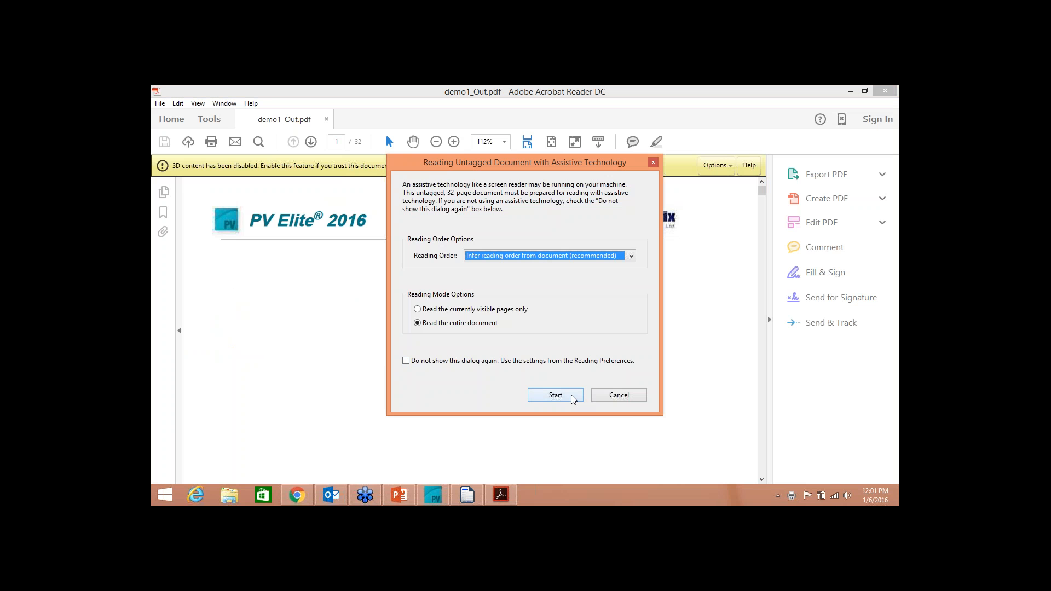
Step: Start preparing the entire demo1_Out.pdf for reading and enable its 3D content
click(564, 395)
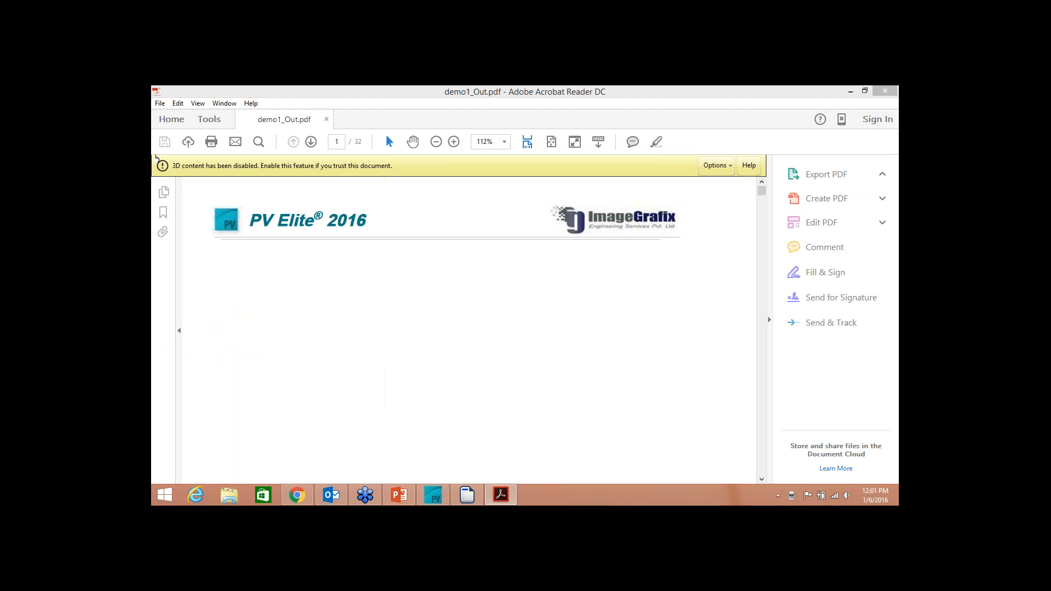
click(715, 166)
click(720, 189)
Step: Review the 3D page, flange calculation and internal pressure calculations through the PDF's bookmarks, and exit the PDF reader
click(163, 192)
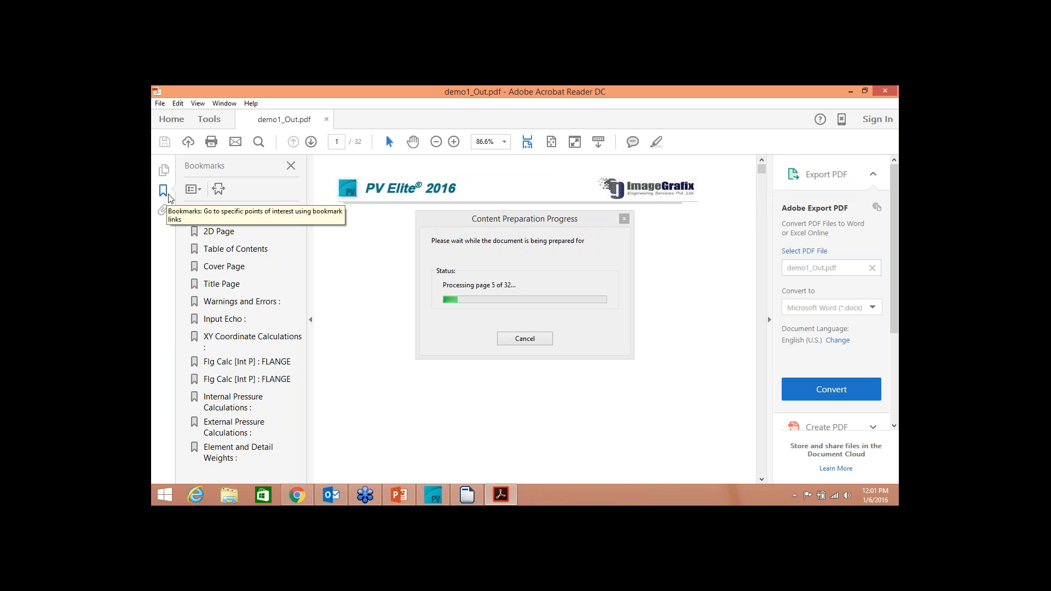
click(229, 217)
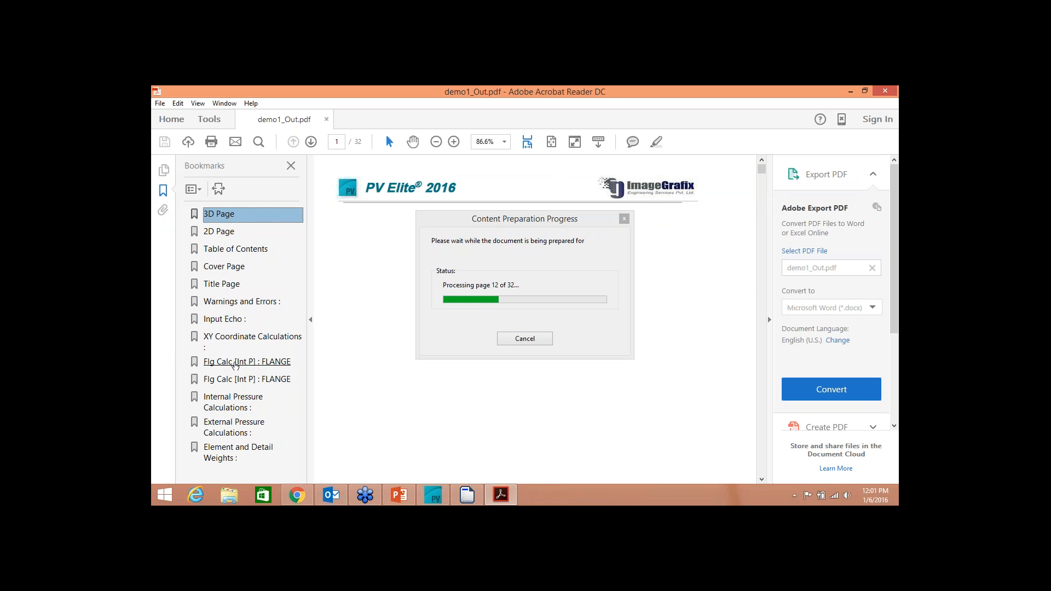
click(234, 363)
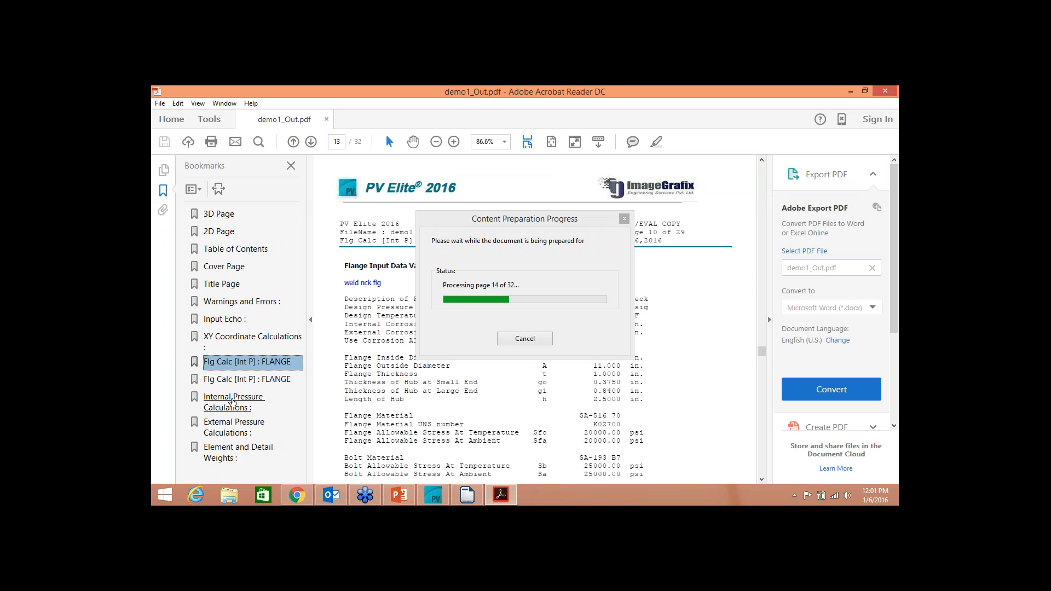
click(232, 403)
drag(571, 226, 902, 185)
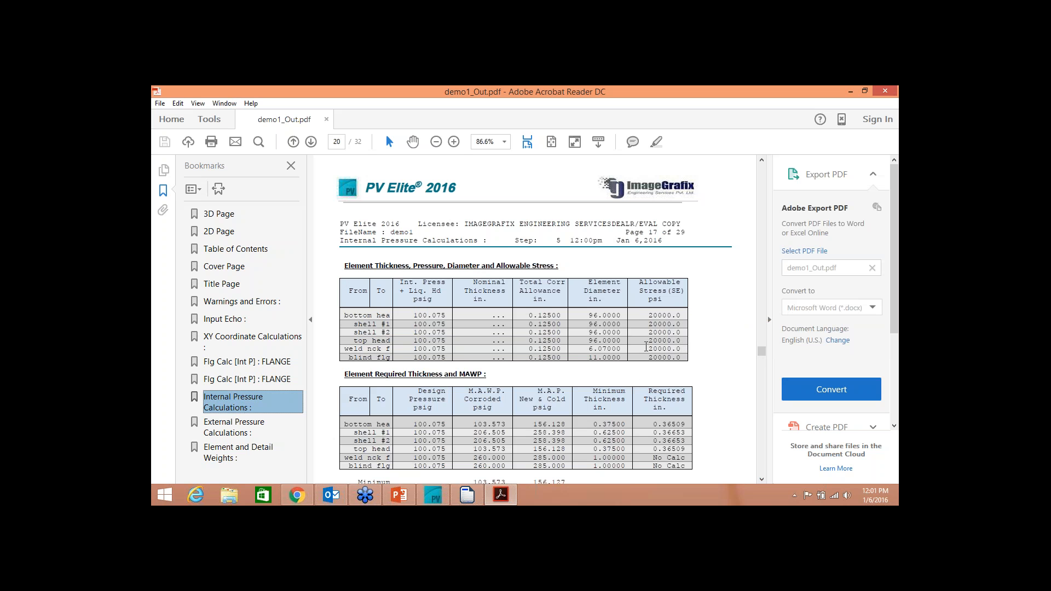
drag(763, 352, 765, 355)
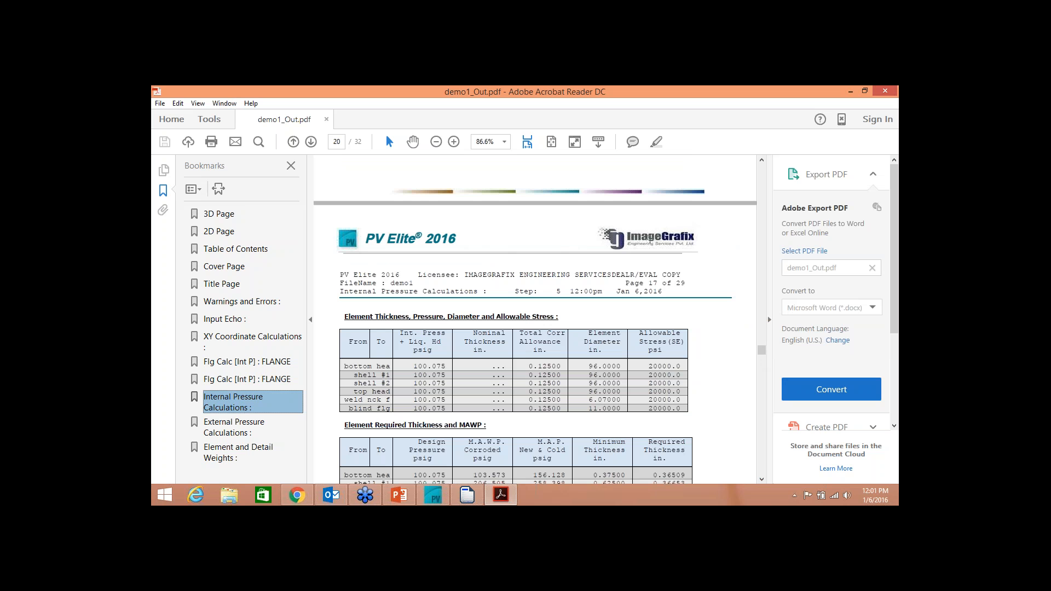
click(159, 104)
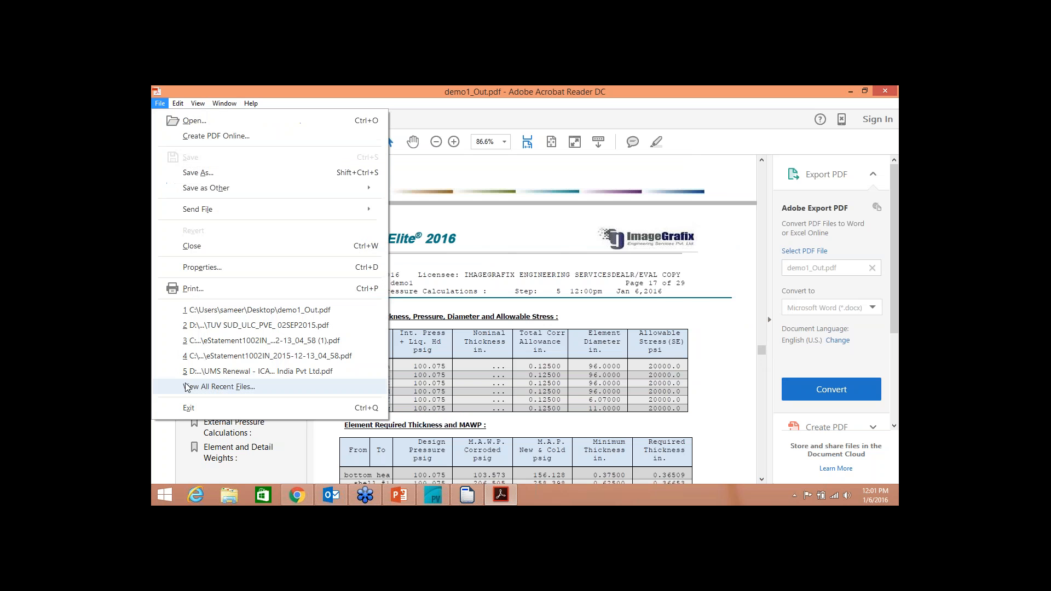
click(199, 411)
Step: View the PDF output header template OutputHeader.docx in Word, close it unedited, and return to the report list
click(167, 104)
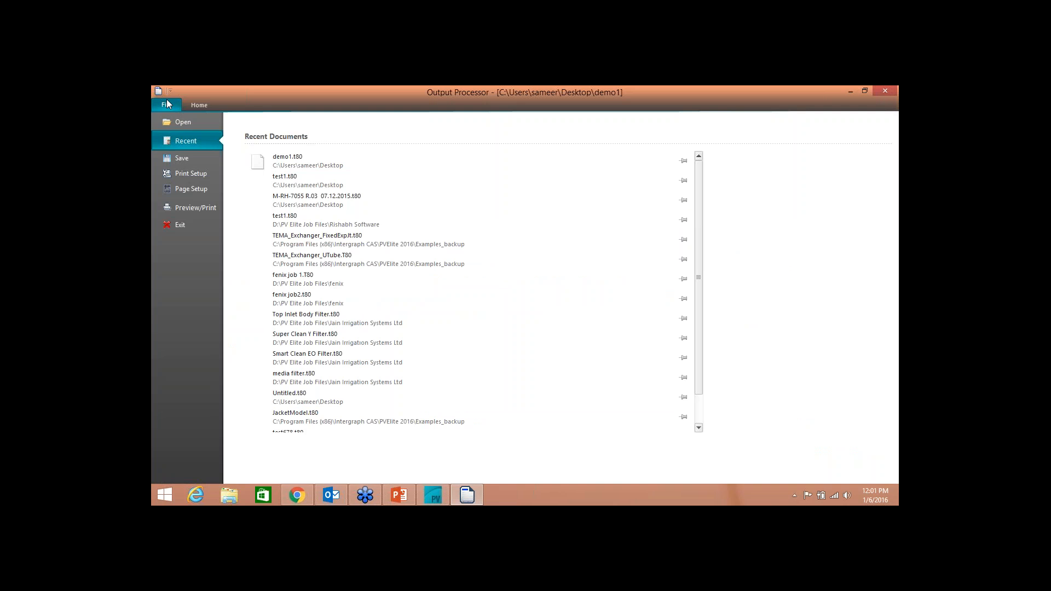
click(182, 209)
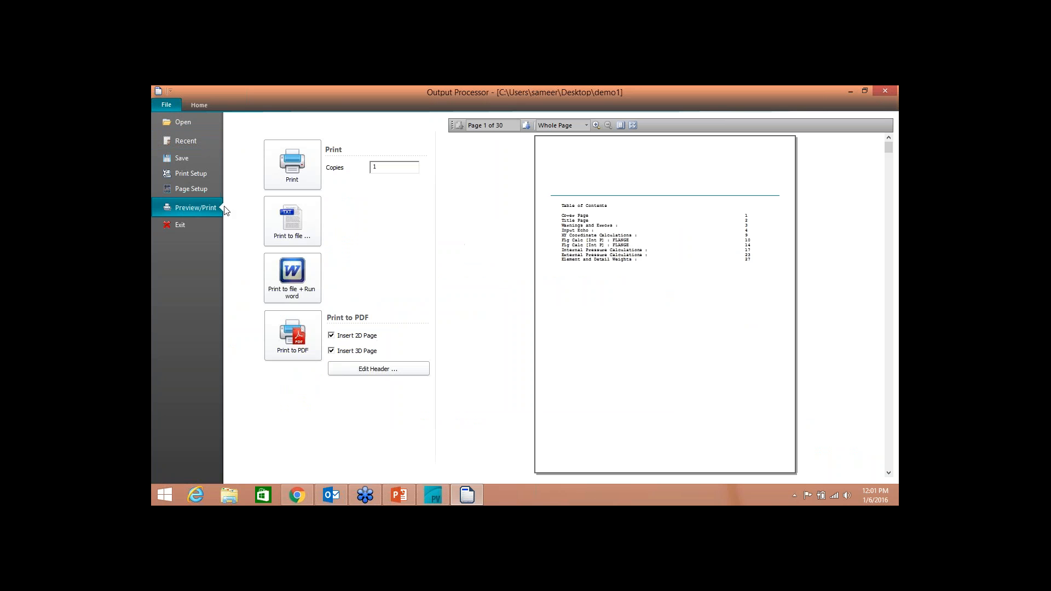
click(376, 376)
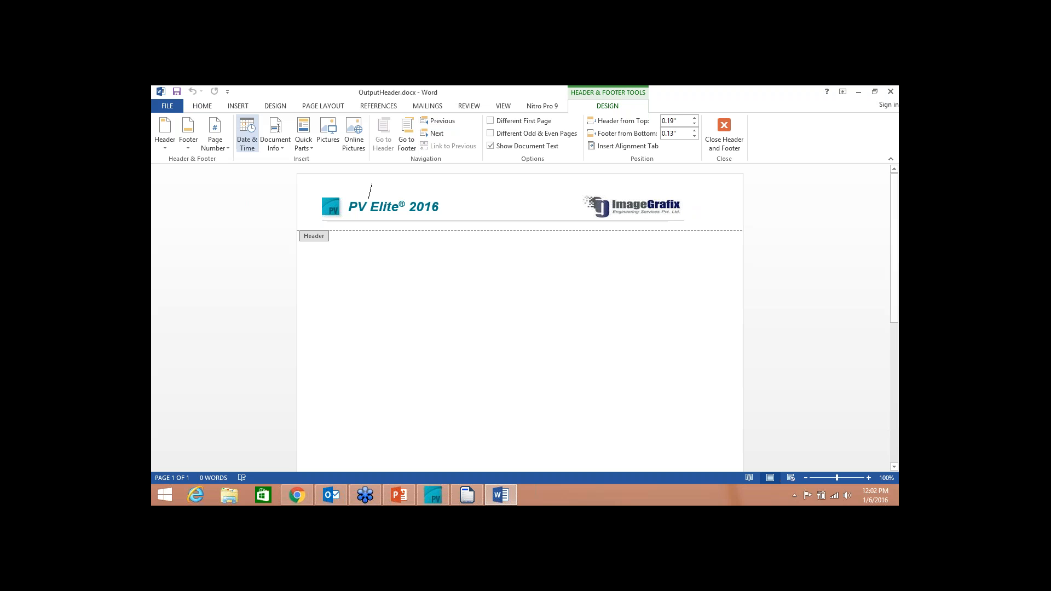
click(167, 106)
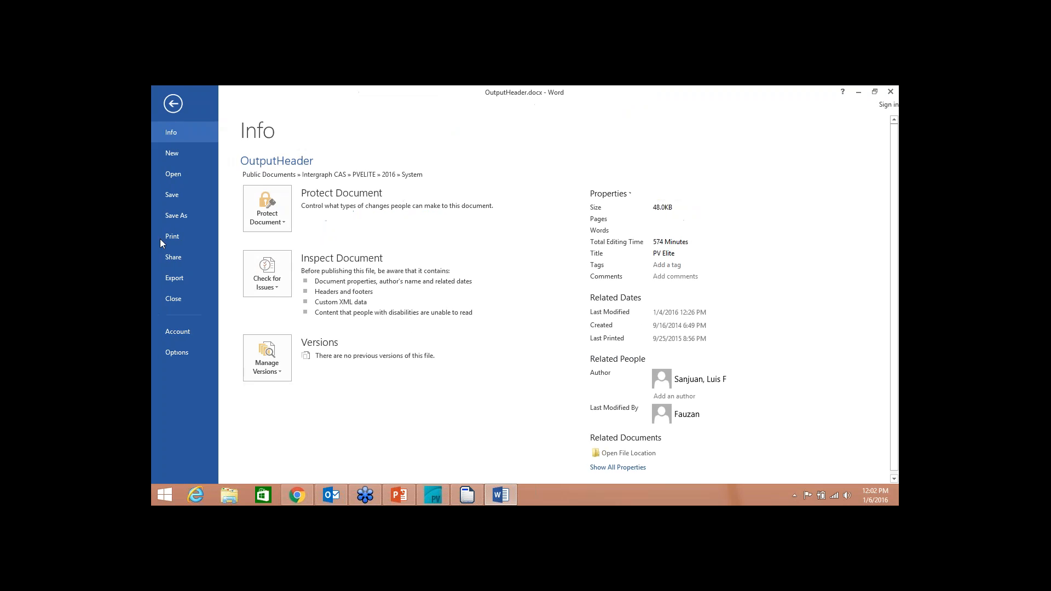
click(174, 103)
click(891, 92)
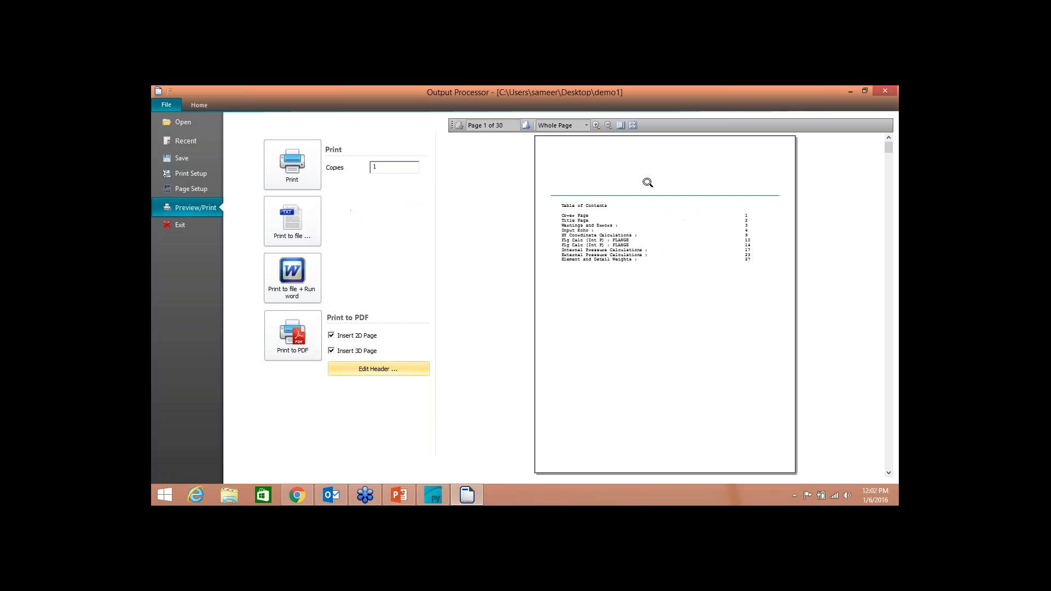
click(193, 105)
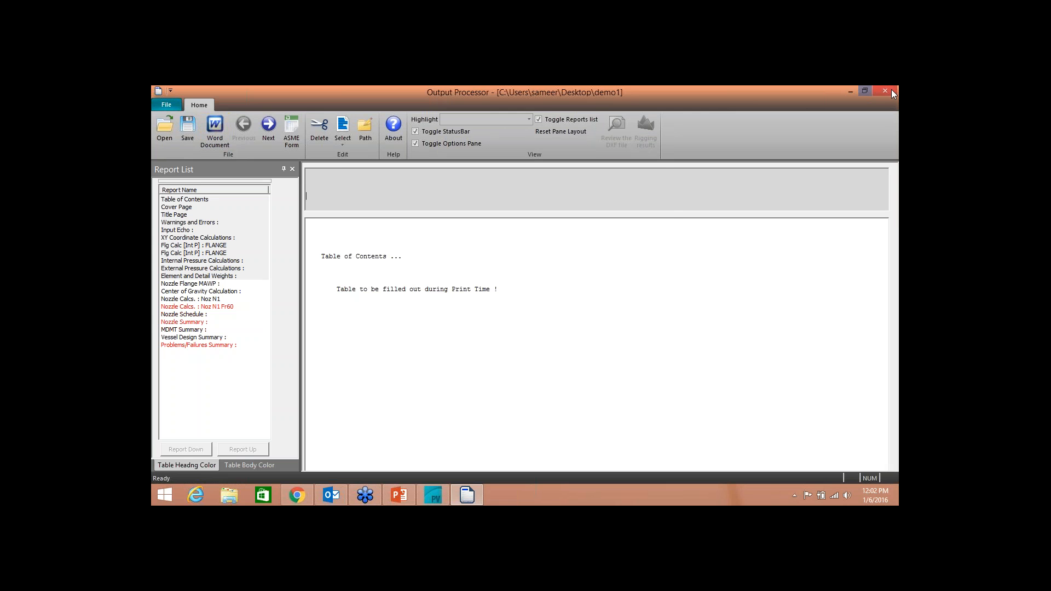